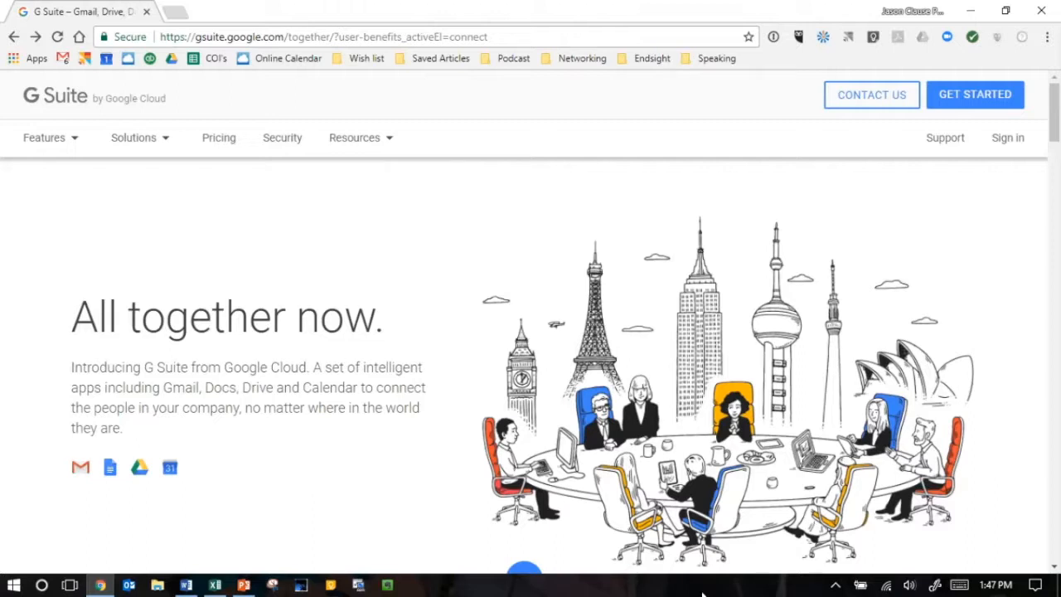
- Open the Google Chrome browser download page in a new browser tab
key("ctrl+t")
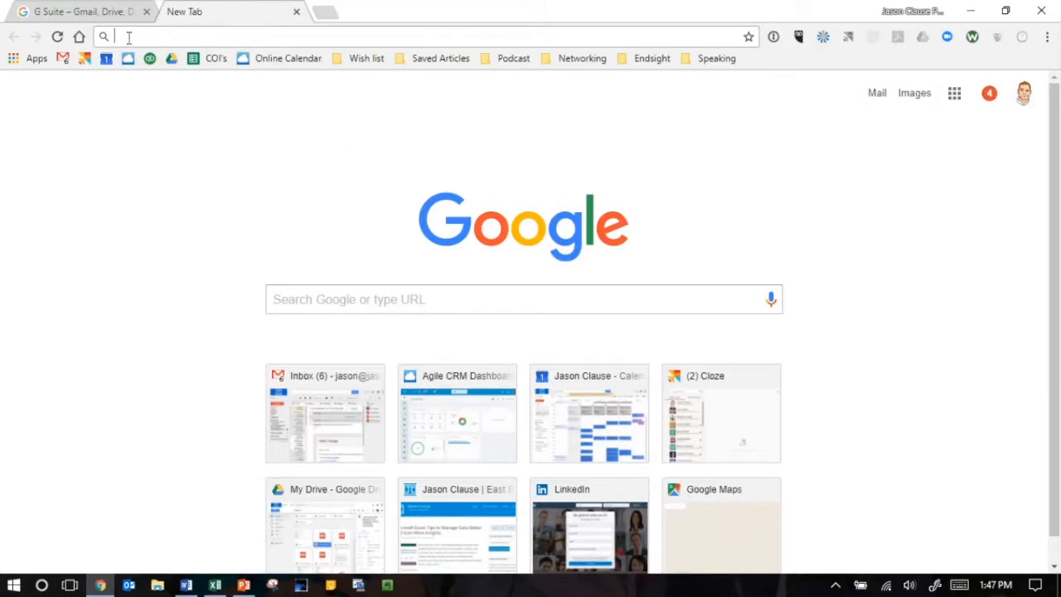
type("chrome.google.com")
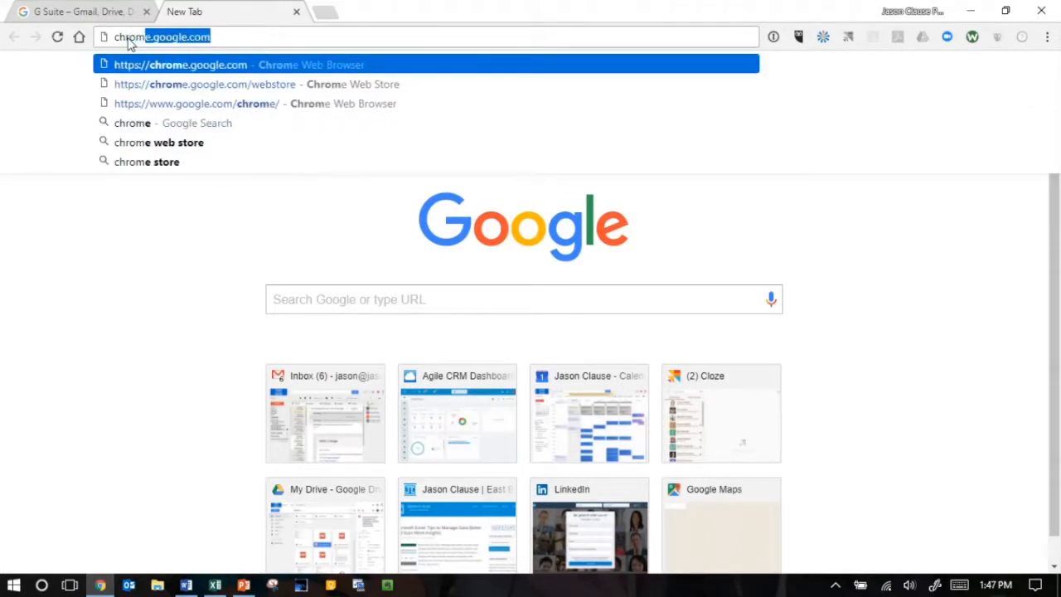
key("Right")
key("Return")
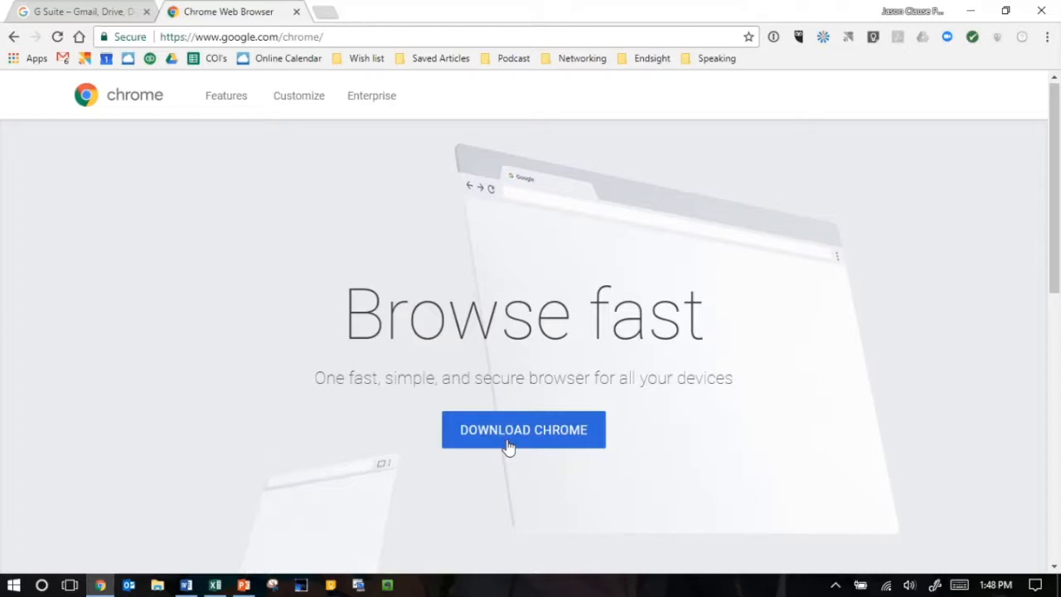
- Go to the Chrome Web Store at chrome.google.com/webstore
left_click(340, 37)
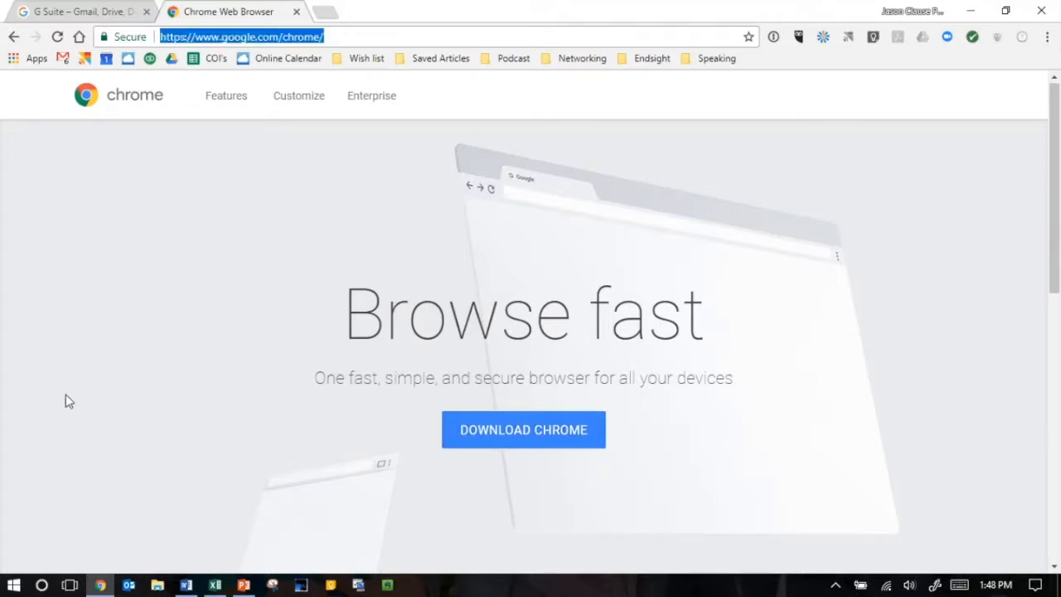
type("chrome.google.com")
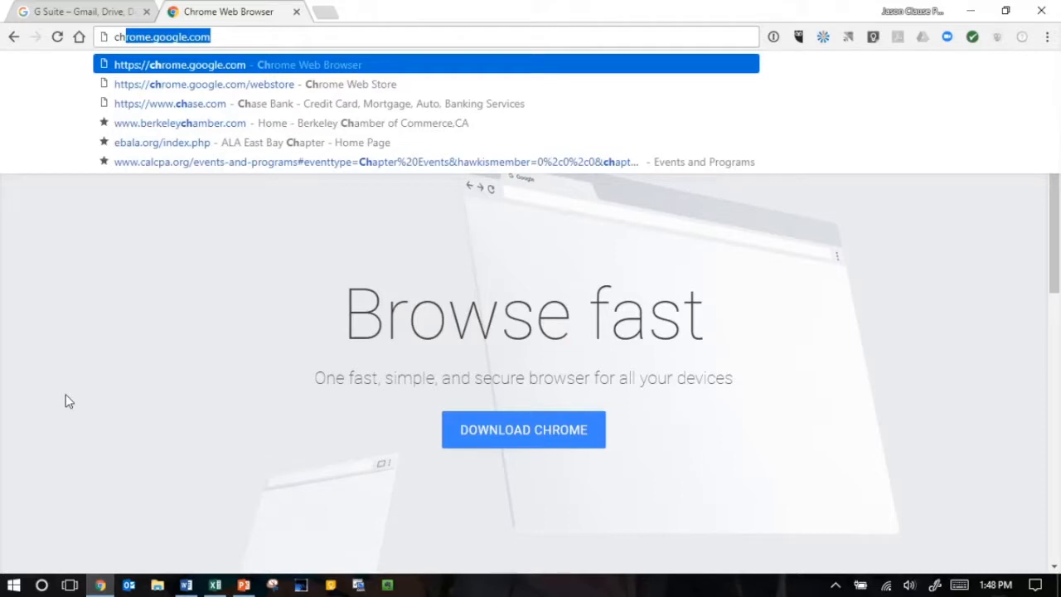
key("Down")
key("Return")
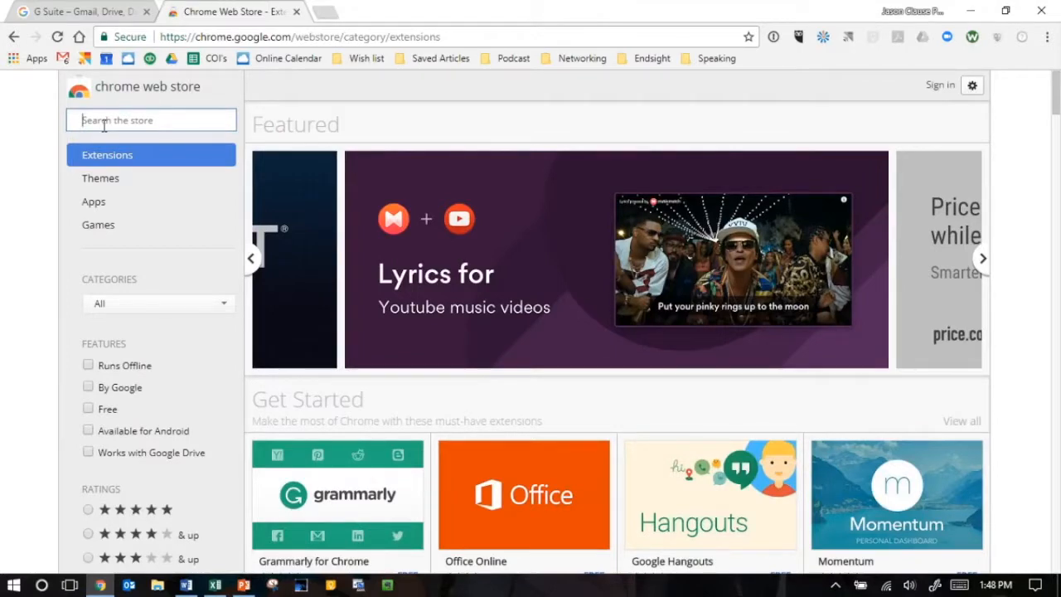
- Search the store for "gsuite training" and open the details of Google's G Suite Training extension
type("gsuite")
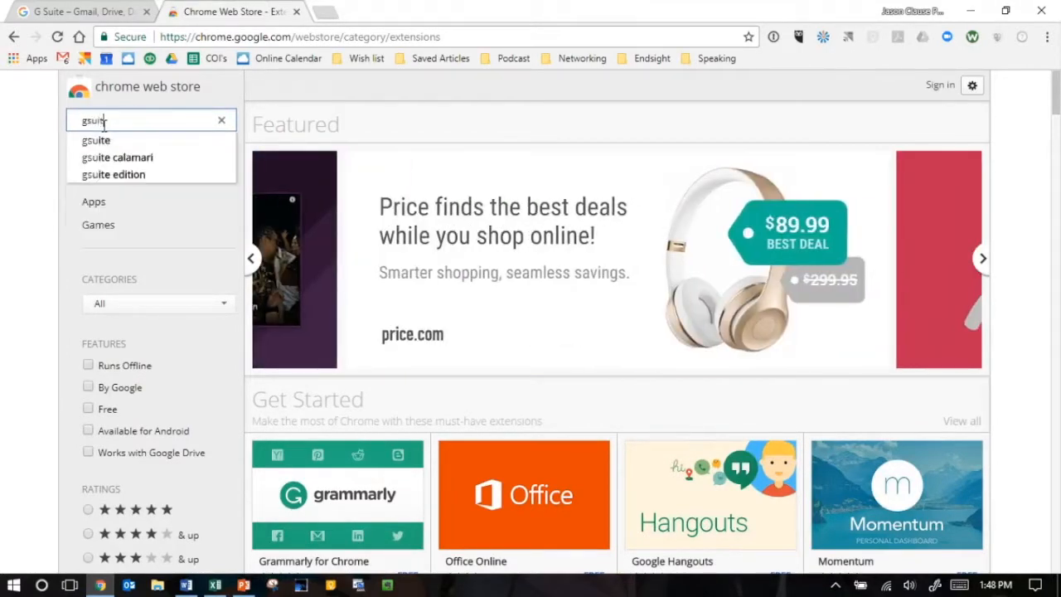
type(" training")
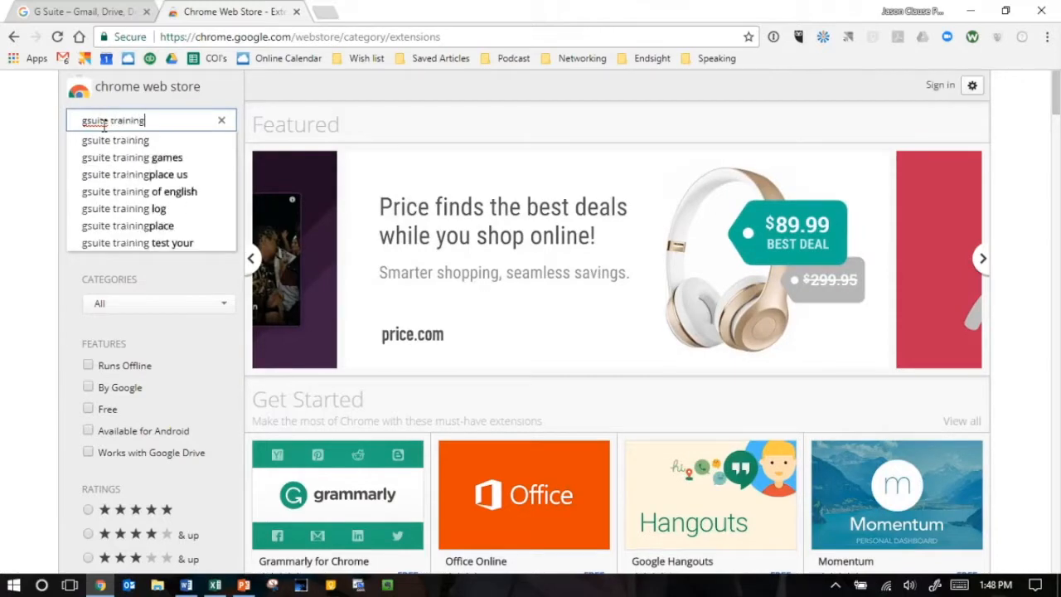
key("Return")
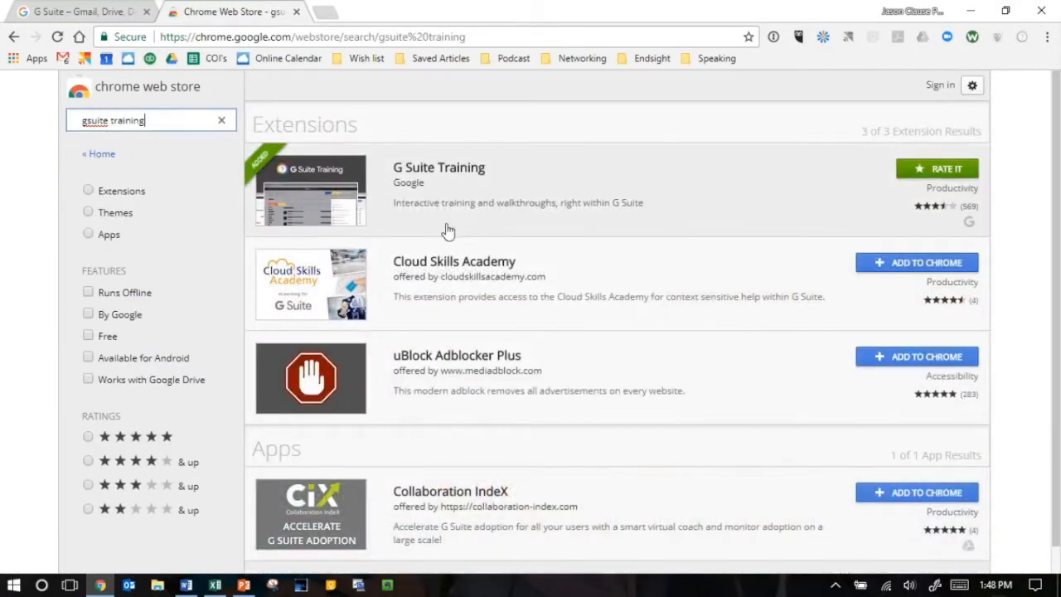
left_click(442, 184)
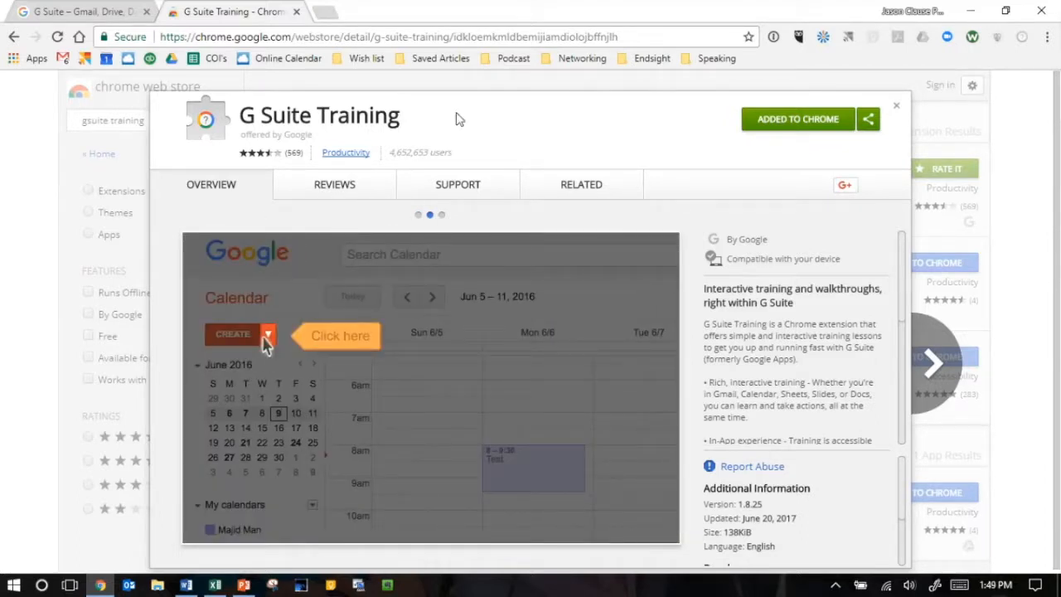
- Open the Gmail inbox and look through the Gmail lesson topics offered by G Suite Training
left_click(66, 62)
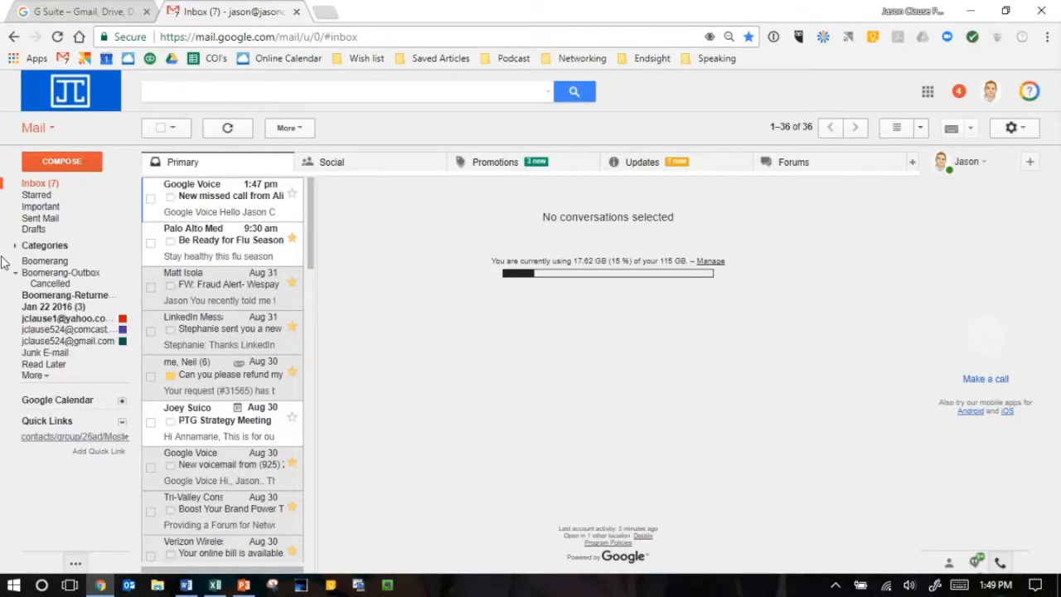
left_click(1031, 93)
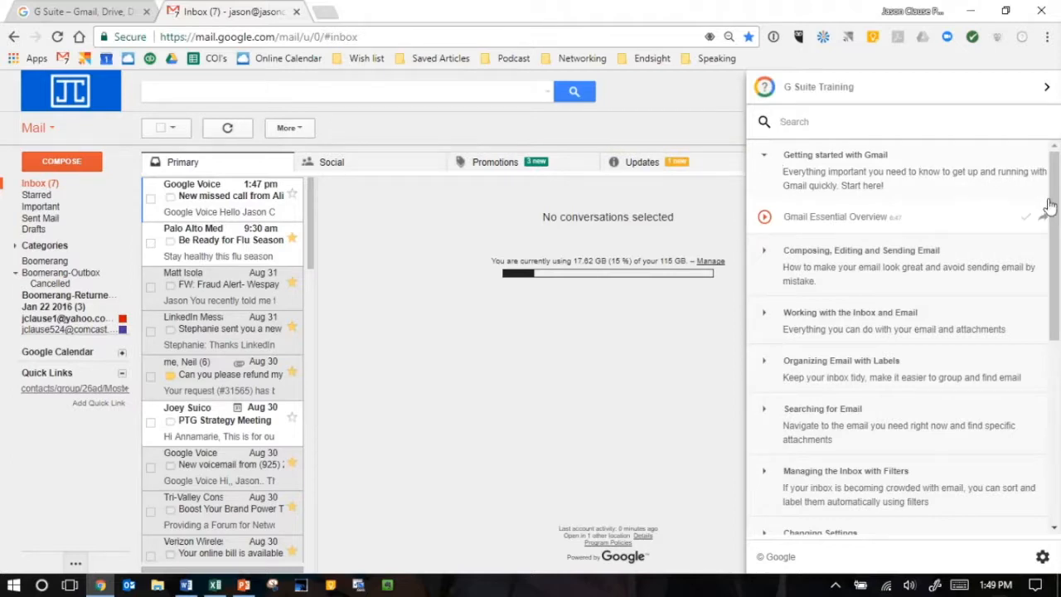
scroll(1057, 196, "down", 1)
mouse_move(1057, 197)
left_mouse_down()
mouse_move(1057, 348)
mouse_move(1057, 192)
left_mouse_up()
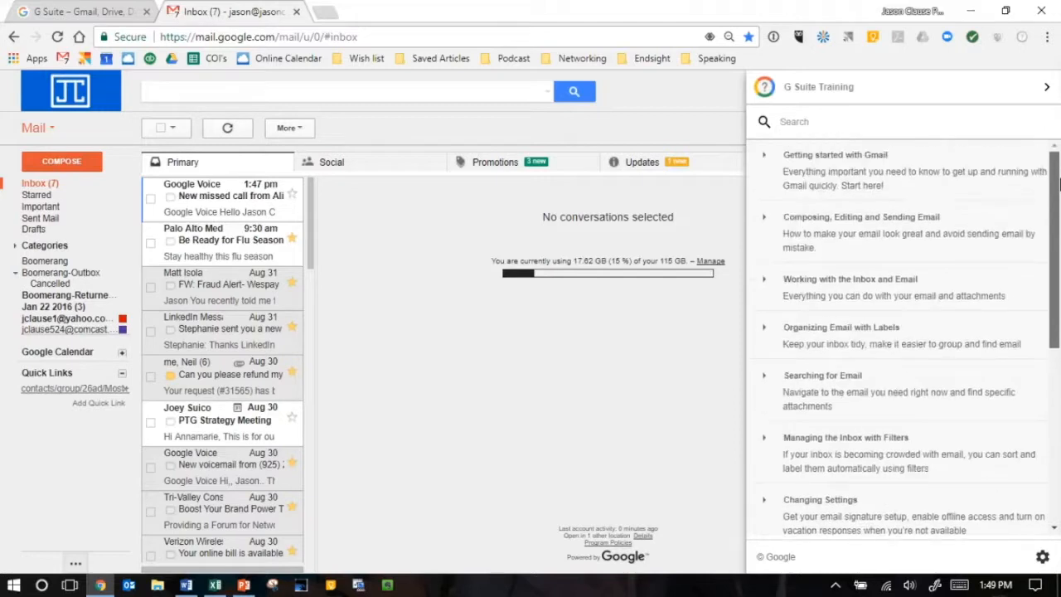
- Start the Gmail Essential Overview lesson under Getting started with Gmail, then pause and end it
left_click(762, 166)
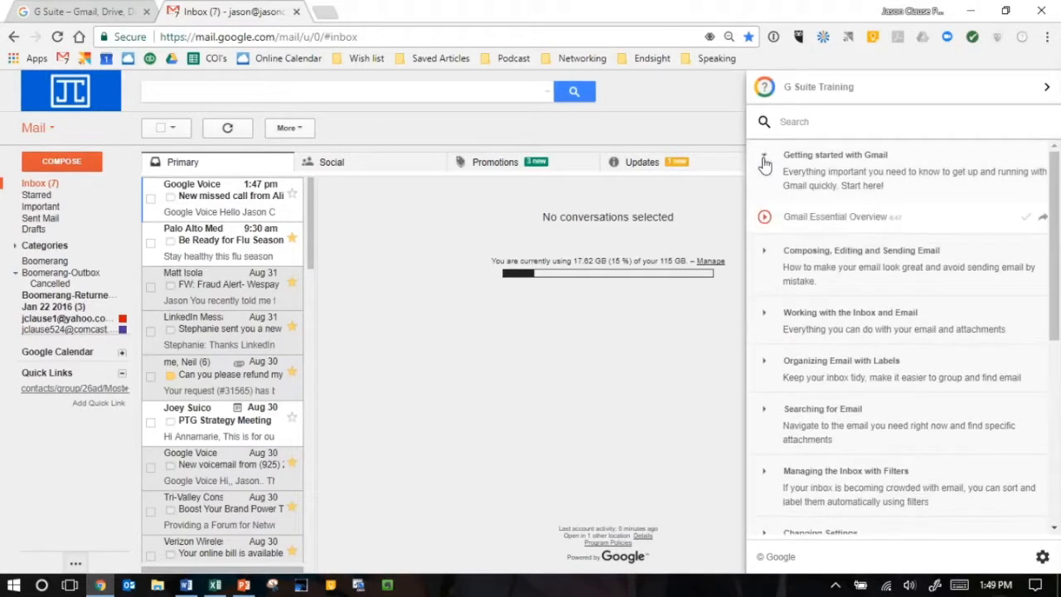
left_click(764, 219)
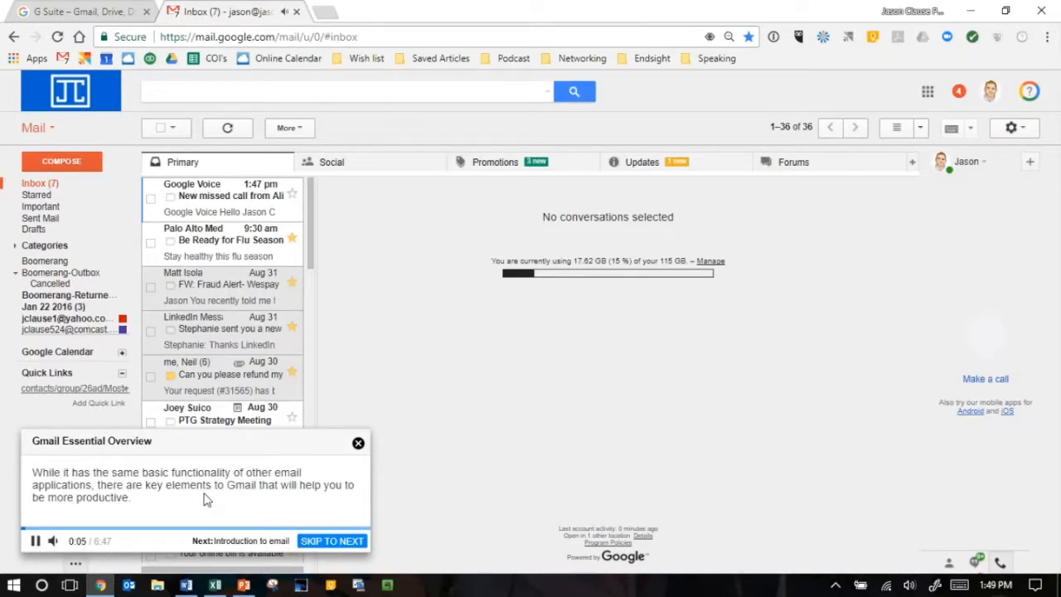
left_click(35, 541)
left_click(357, 446)
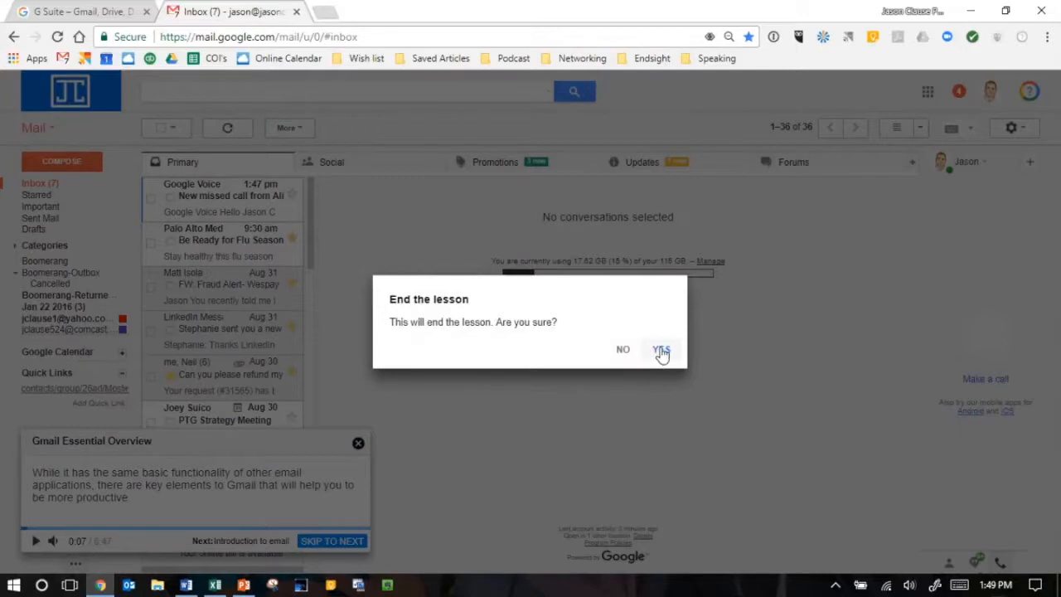
left_click(661, 351)
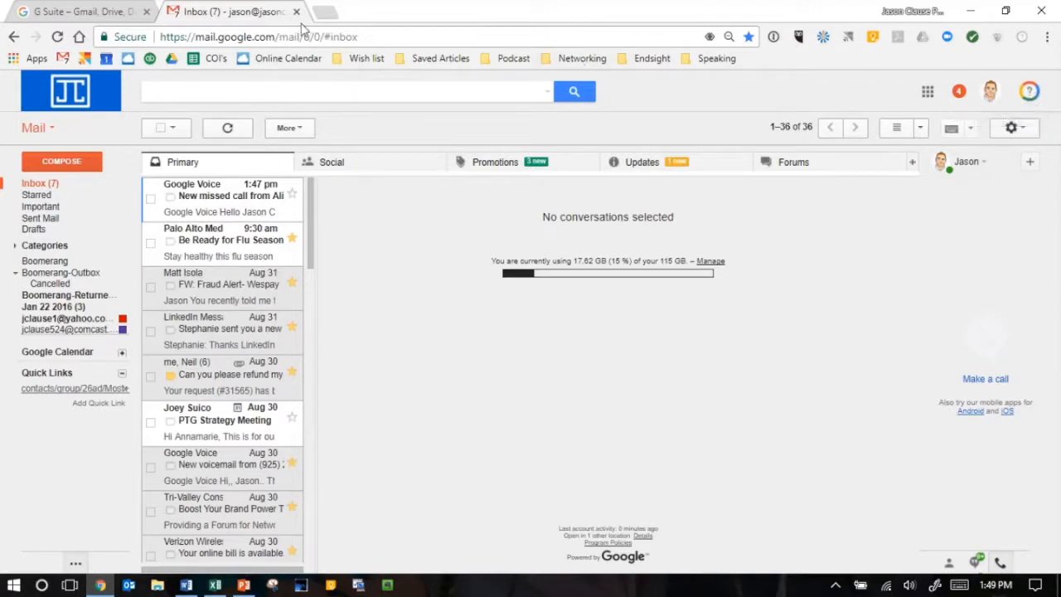
- Go to Google Drive and view its G Suite Training lessons, then close the training list
left_click(365, 35)
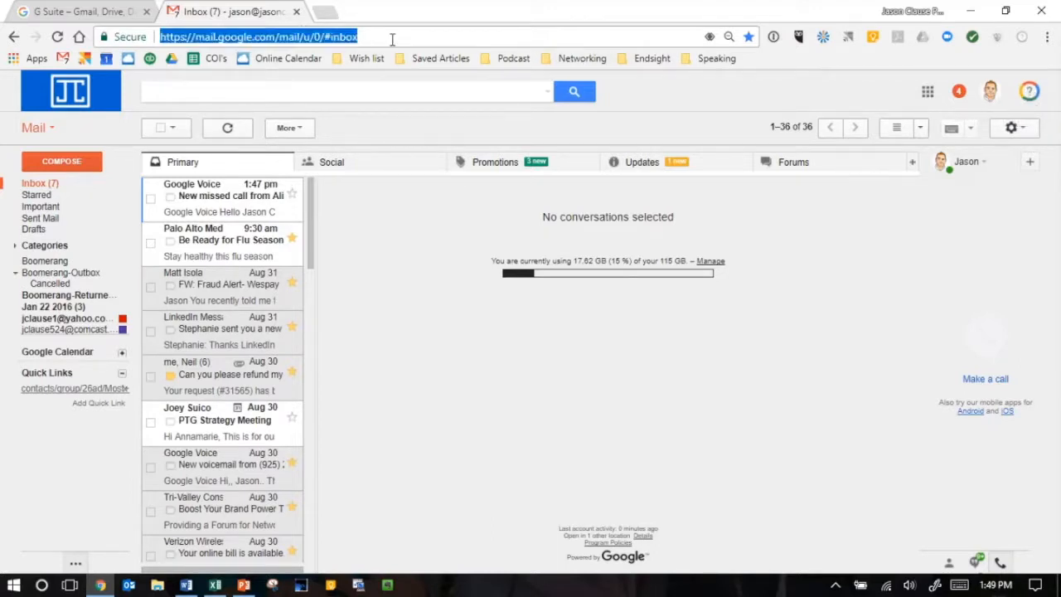
type("drive.google.com/drive/my-drive")
key("Return")
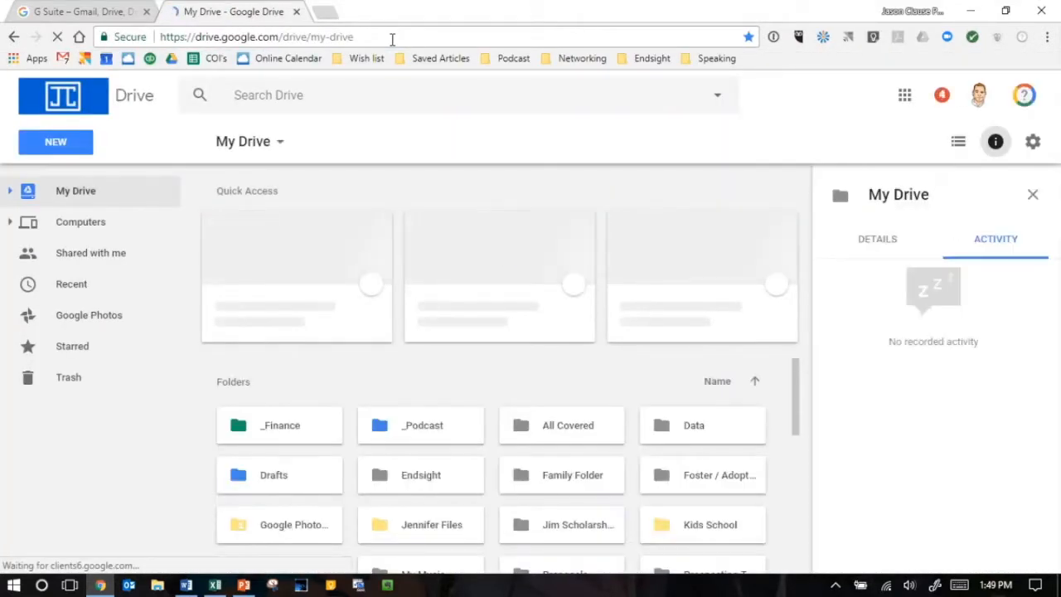
left_click(1023, 96)
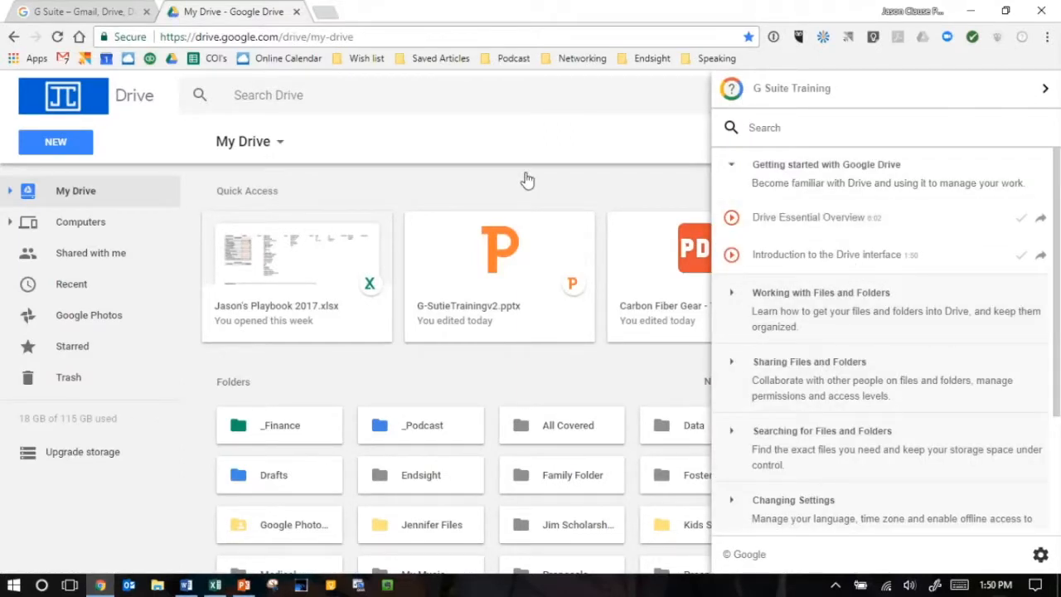
left_click(1010, 89)
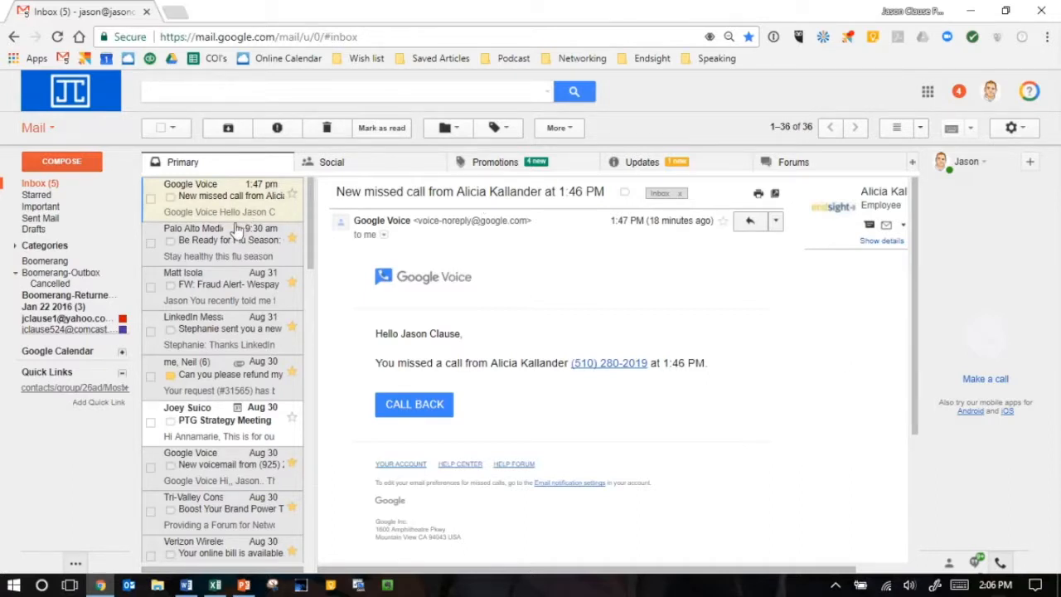
- Start a reply to the Palo Alto Medical Foundation flu season email, then archive the conversation
left_click(219, 253)
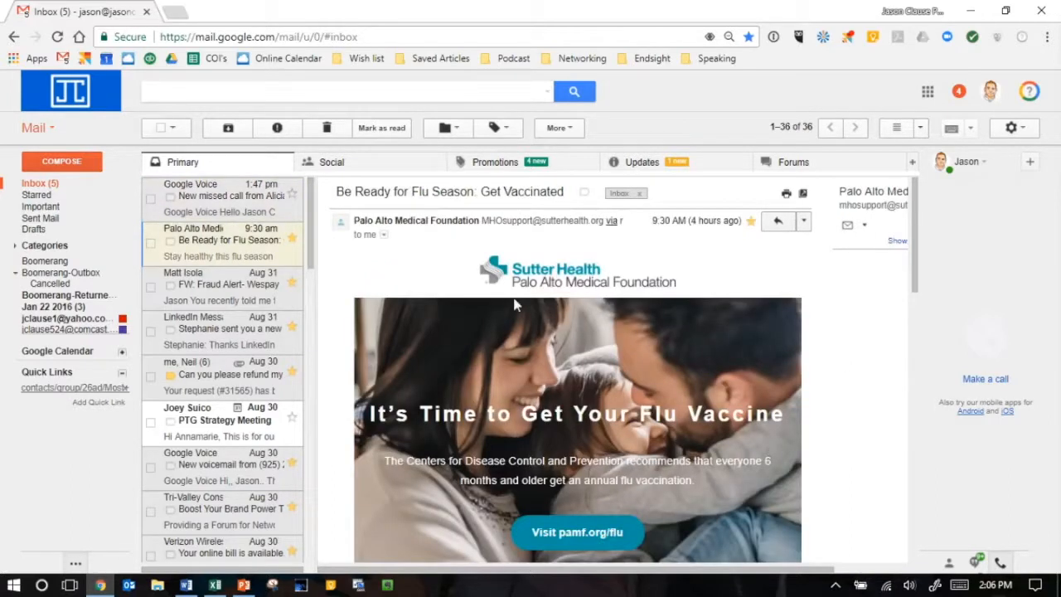
left_click(778, 220)
scroll(684, 322, "down", 2)
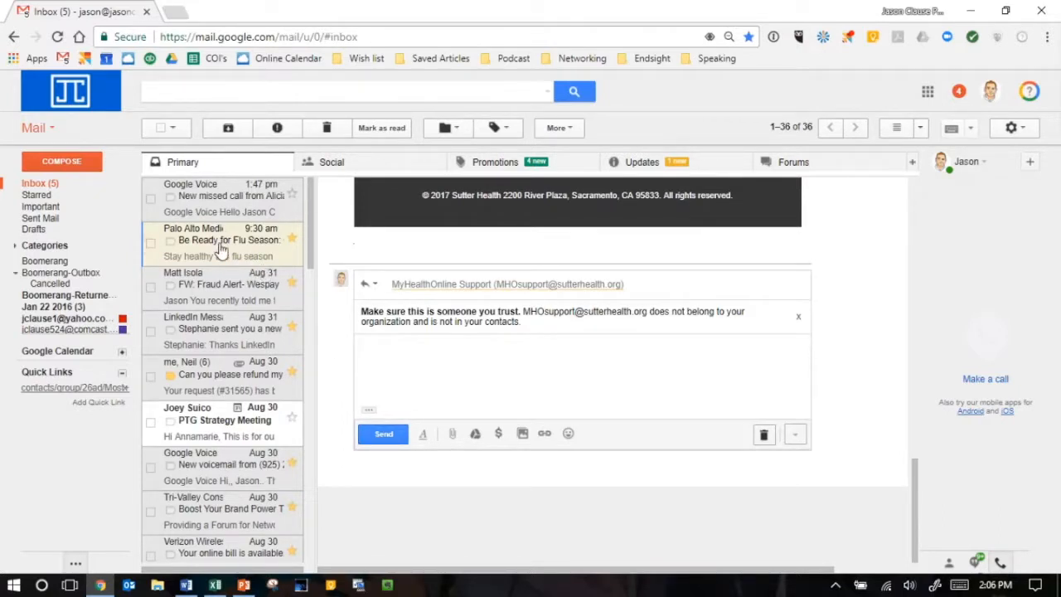
left_click(228, 129)
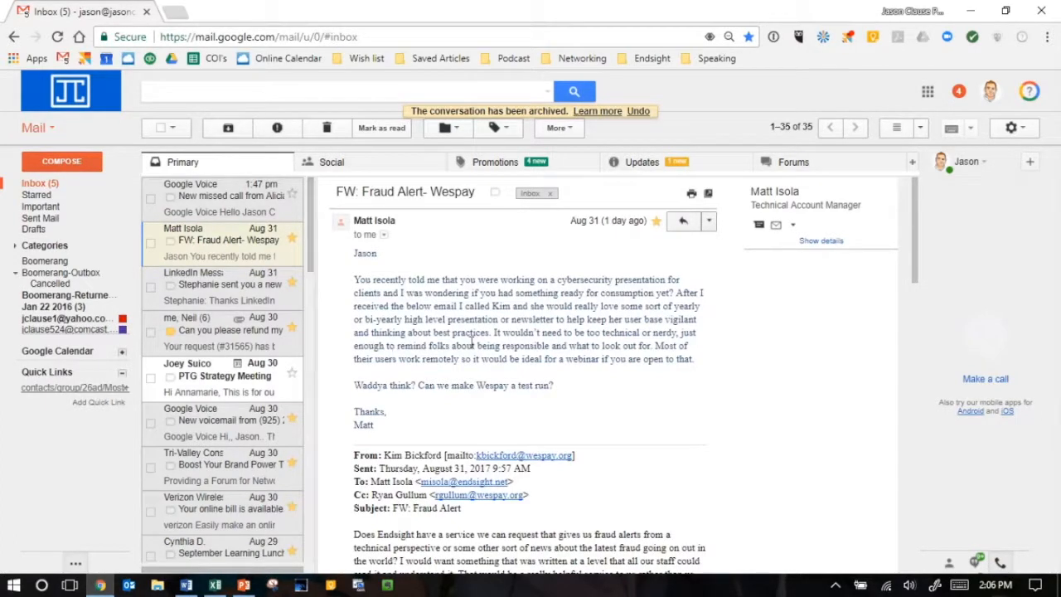
- In Gmail's general settings, set Send and Archive to show the "Send & Archive" button in replies
left_click(1030, 132)
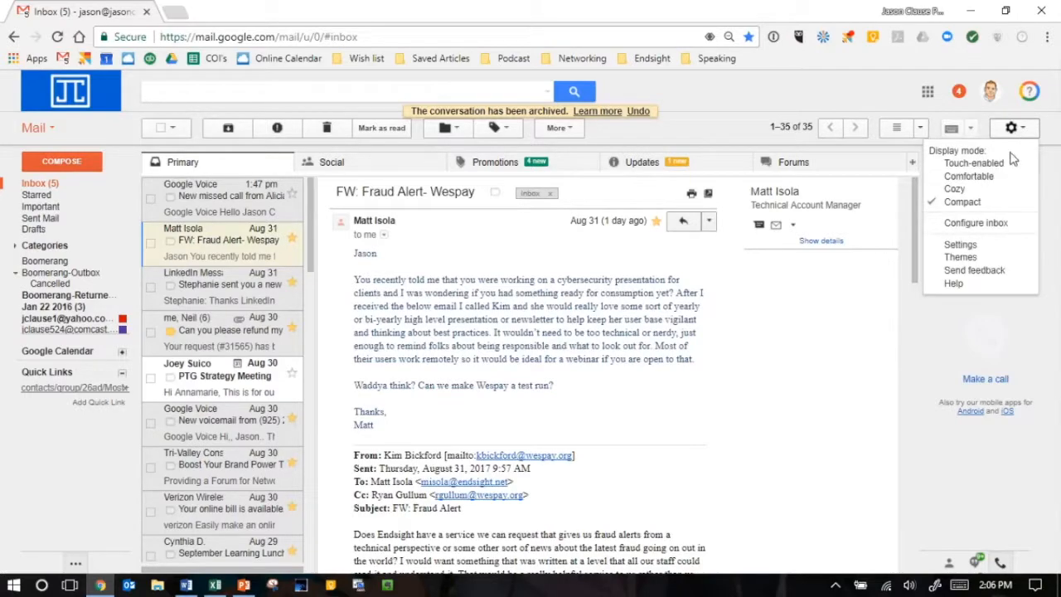
left_click(961, 245)
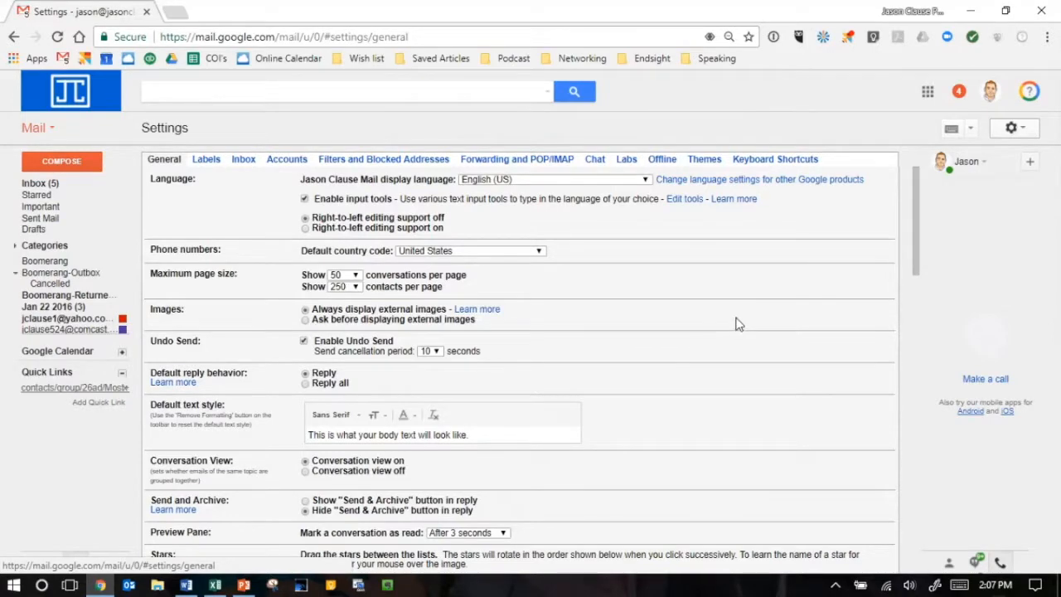
scroll(738, 324, "down", 1)
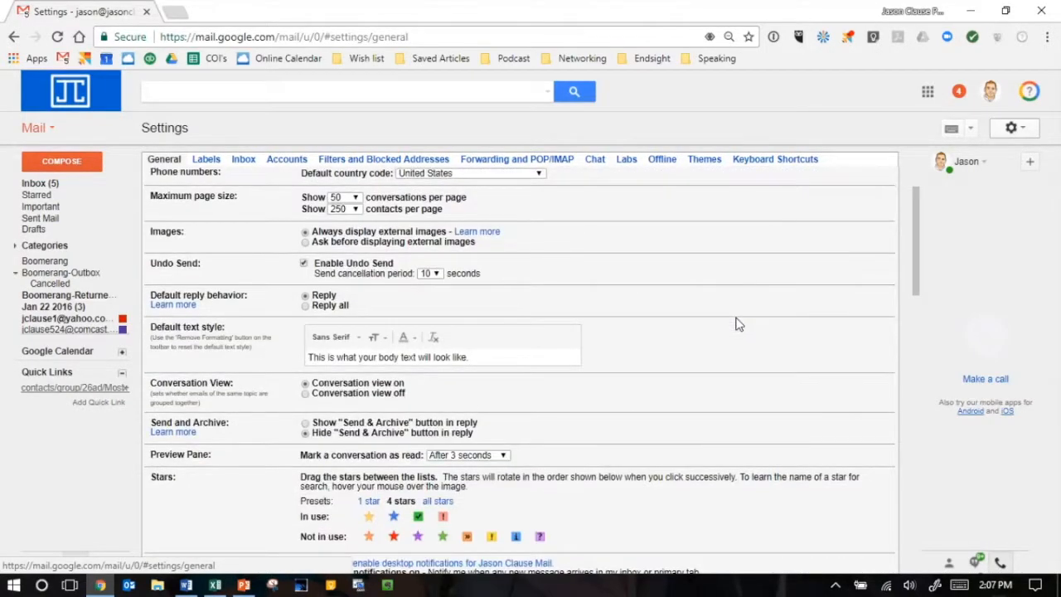
scroll(738, 324, "down", 1)
left_click_drag(238, 349, 148, 348)
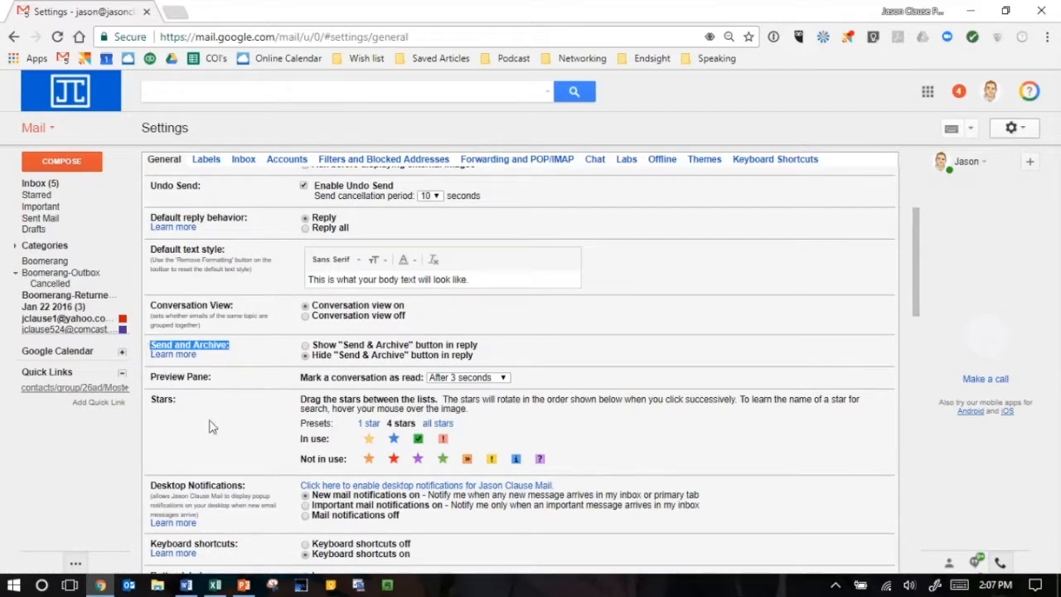
left_click(305, 345)
- Review the existing email signature in the general settings, then switch the signature editor to the Comcast account
scroll(686, 327, "down", 5)
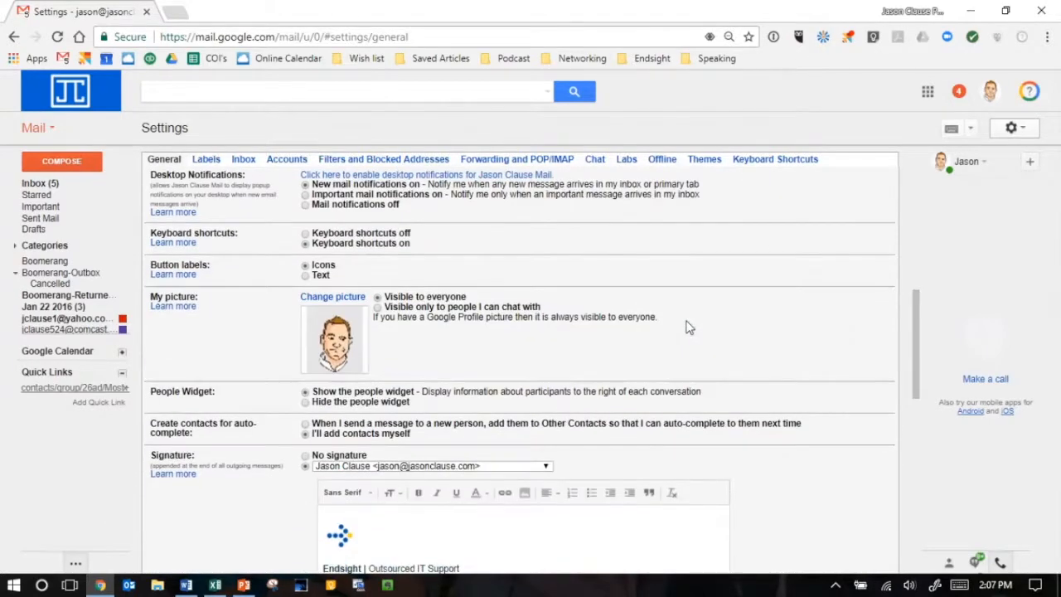
scroll(686, 327, "down", 3)
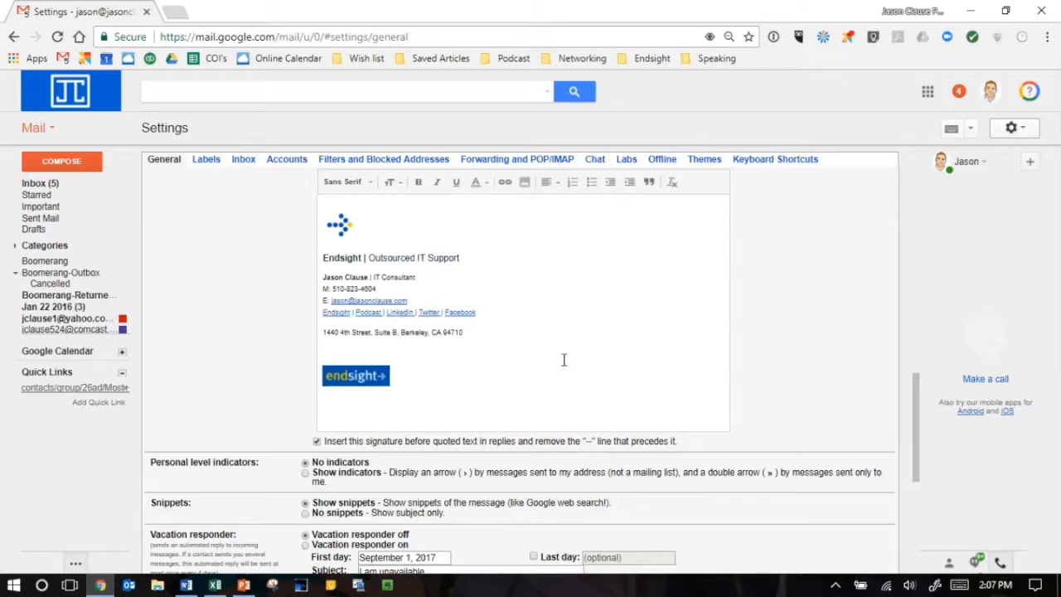
scroll(564, 359, "up", 1)
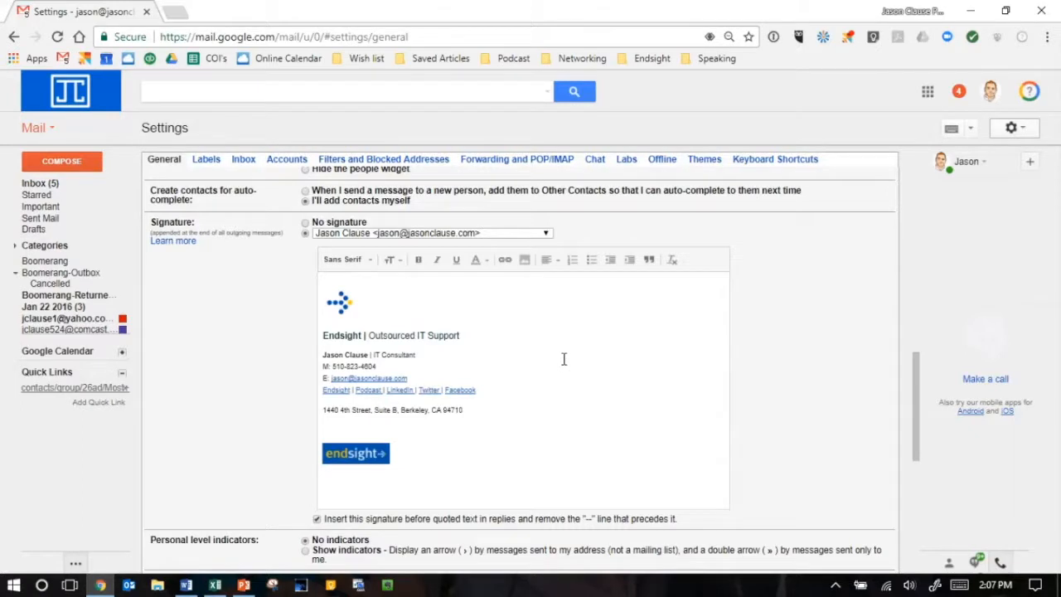
scroll(519, 324, "down", 1)
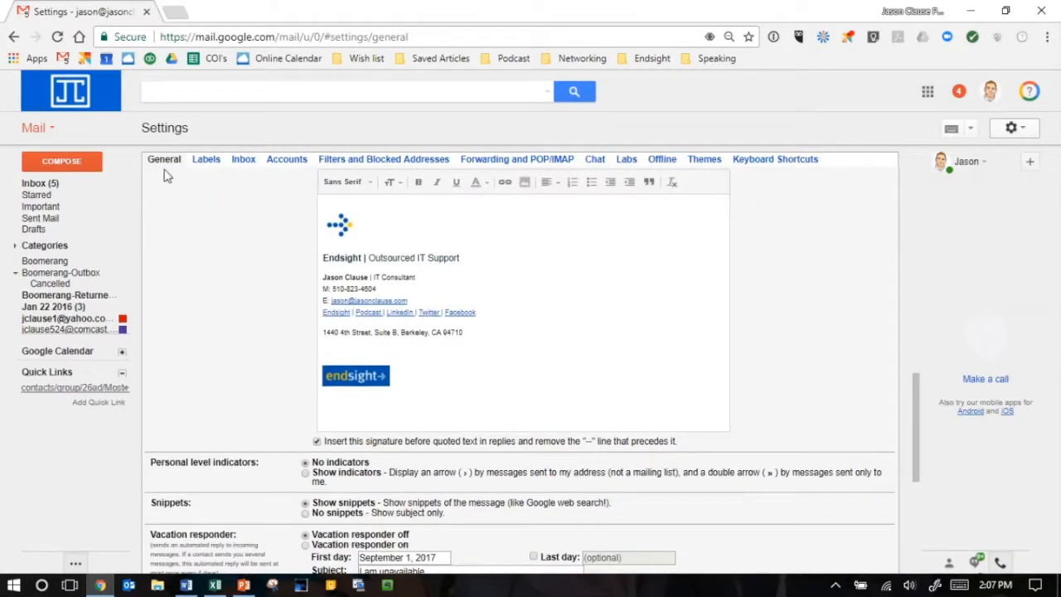
scroll(603, 309, "up", 1)
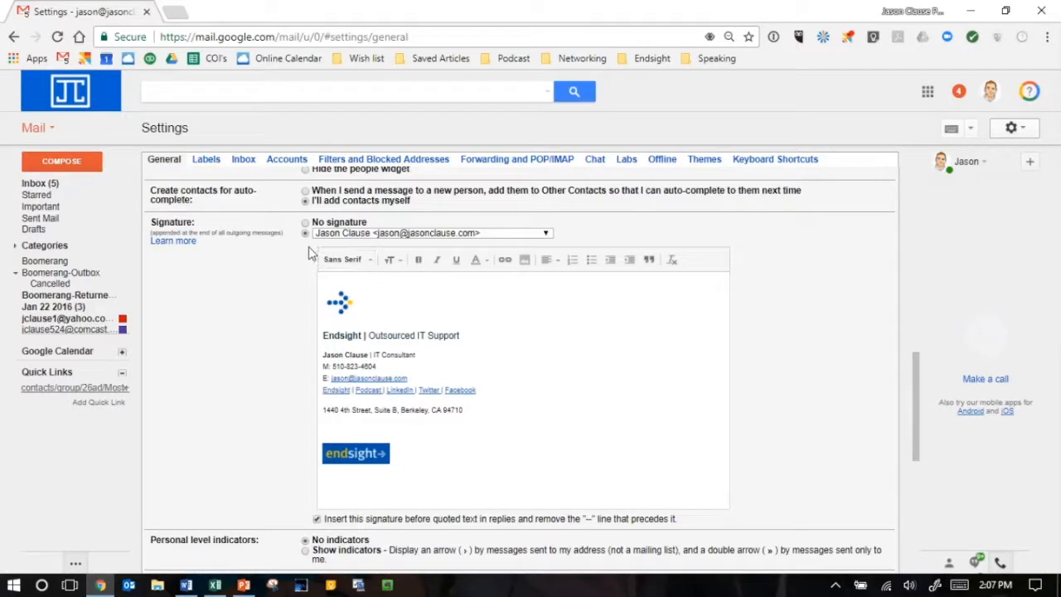
left_click(546, 234)
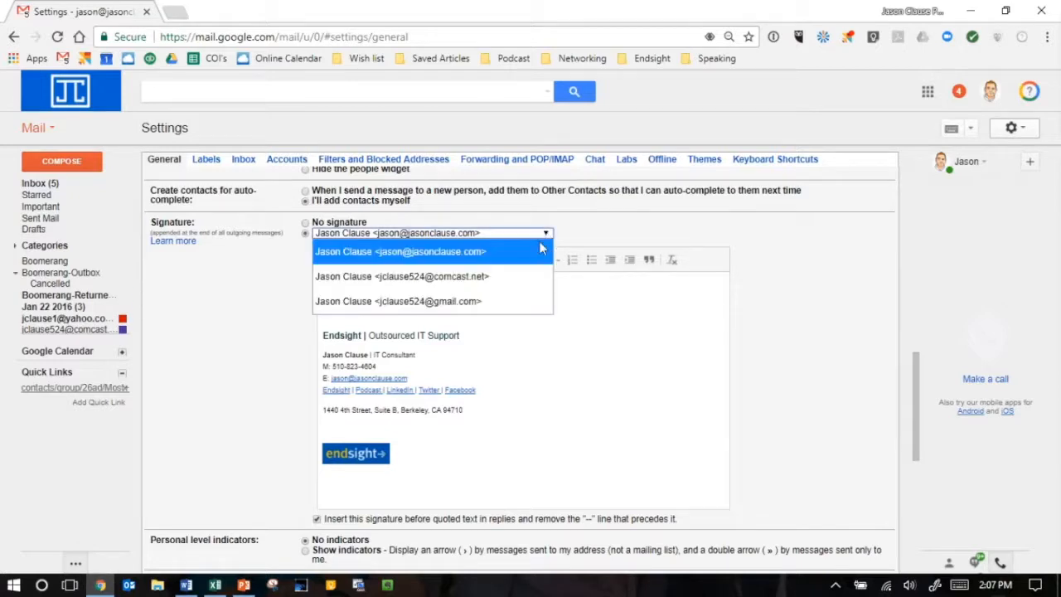
left_click(512, 276)
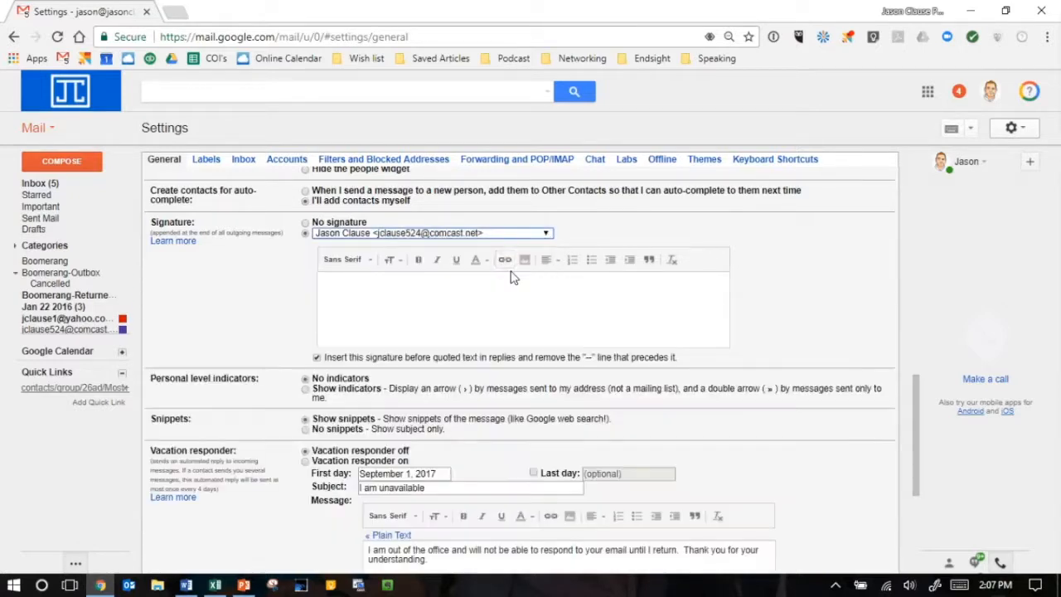
- Enter a three-line signature for the Comcast account with the sender's full name, phone number and e-mail address
left_click(377, 299)
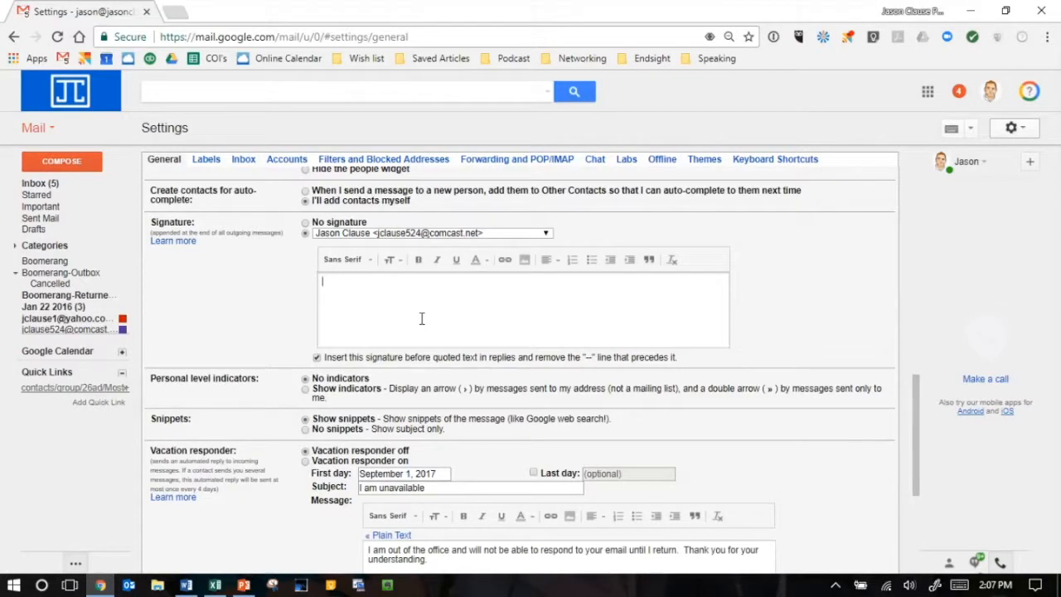
type("Jason Clause")
key("Return")
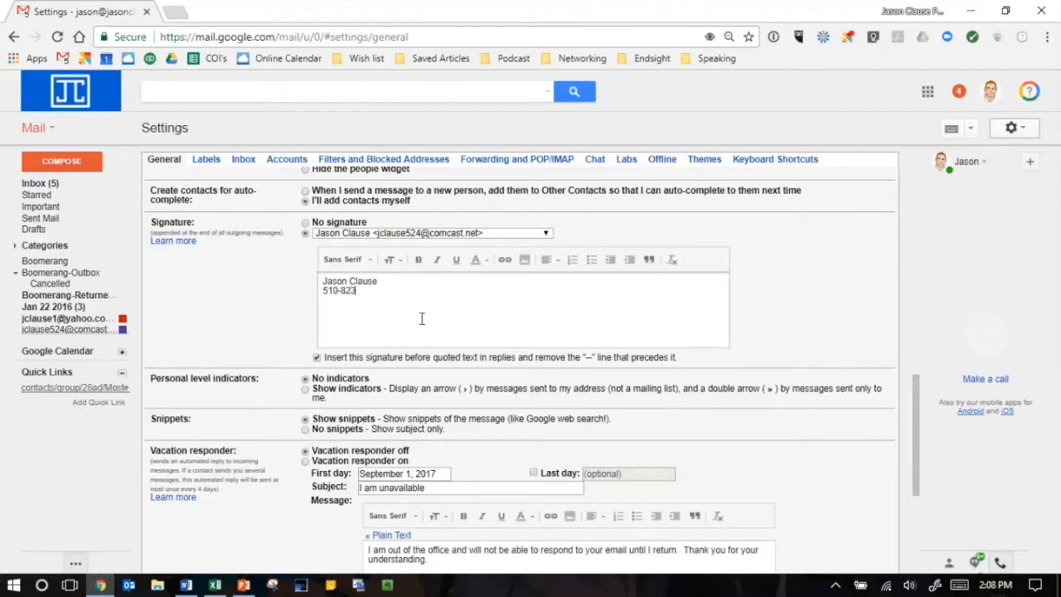
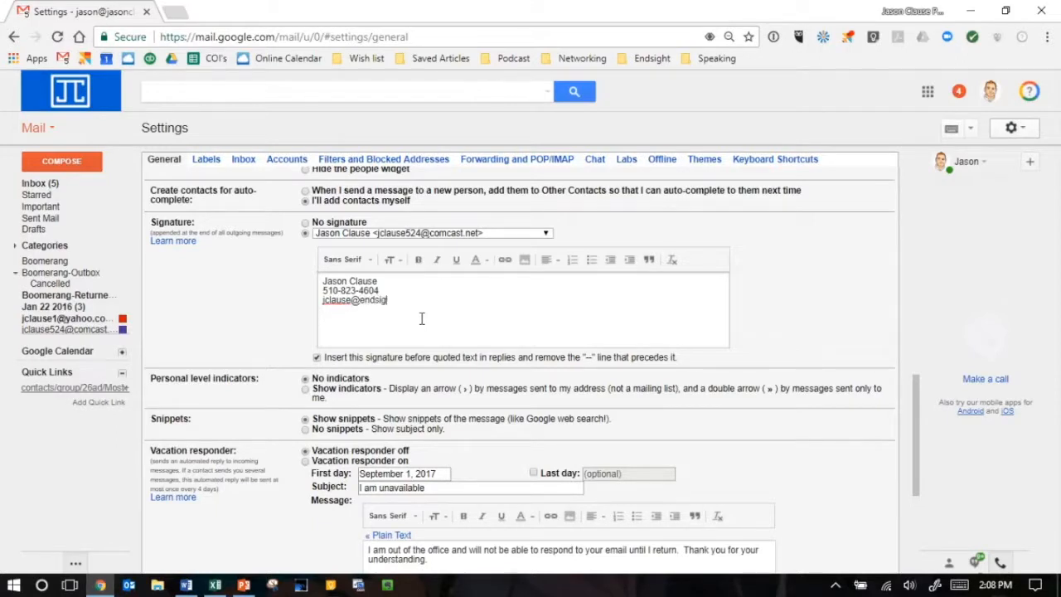
scroll(447, 302, "down", 1)
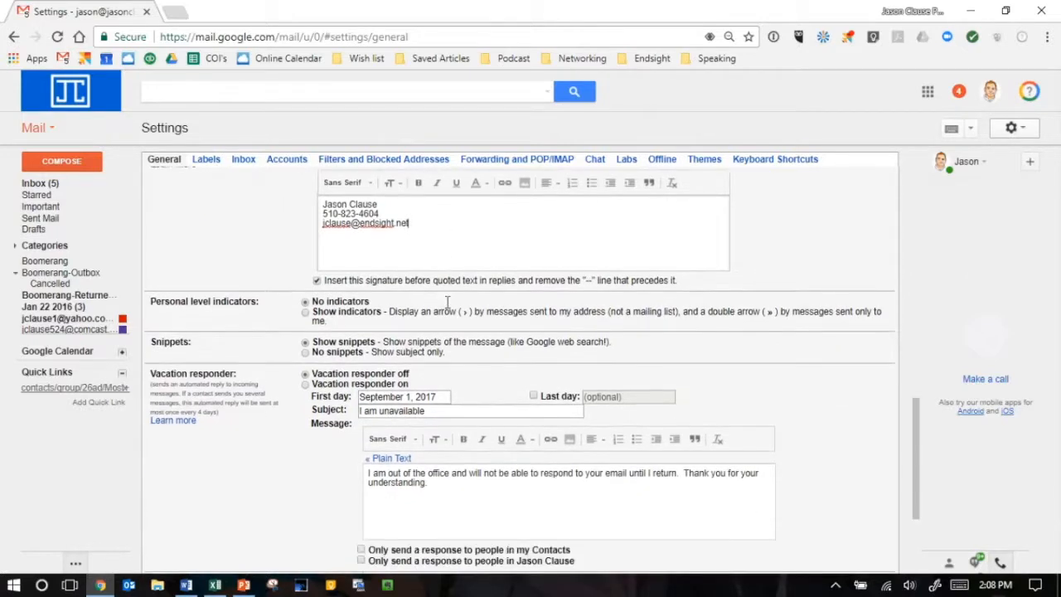
scroll(447, 302, "up", 1)
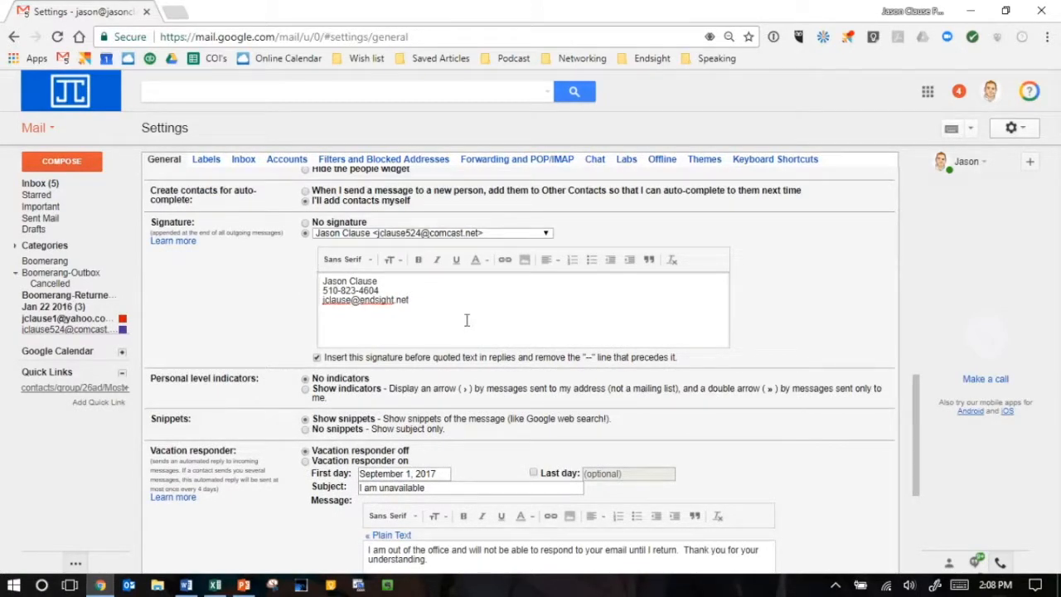
- Save the general settings with the vacation responder turned on, and end the responder from the inbox
scroll(466, 319, "down", 2)
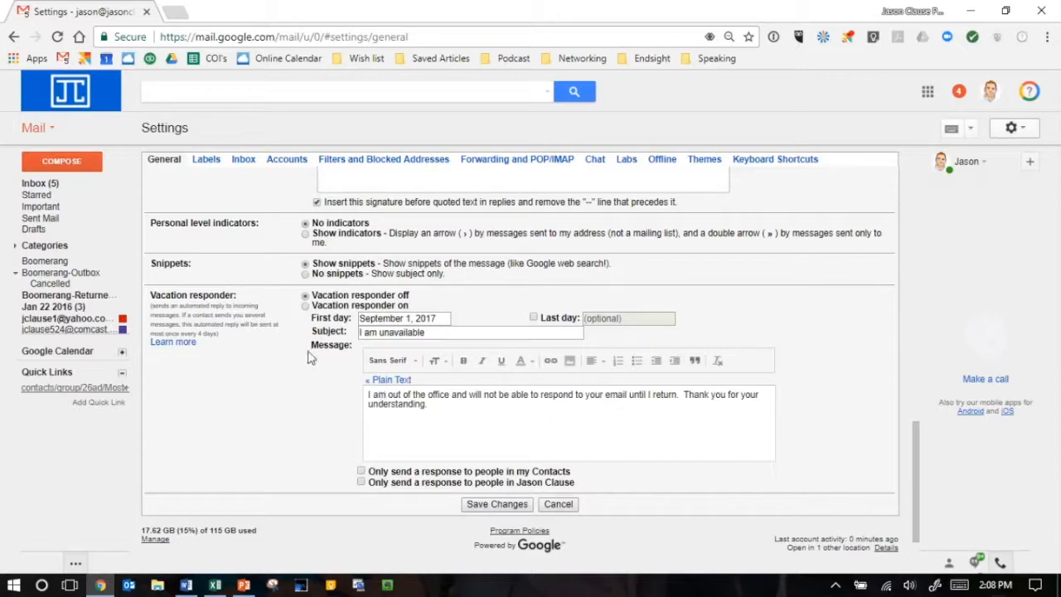
left_click(305, 306)
scroll(323, 447, "up", 1)
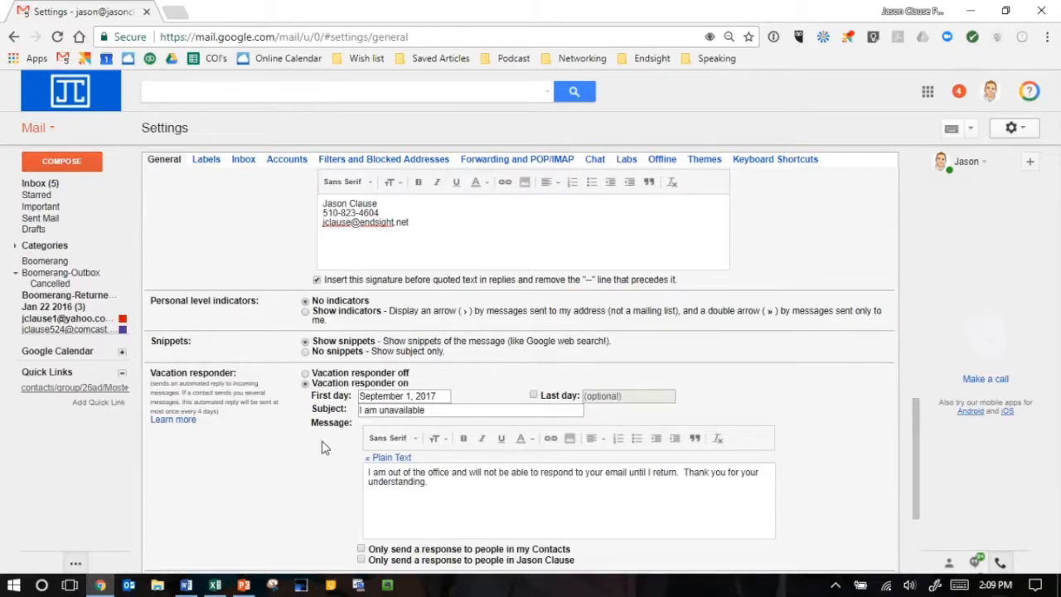
scroll(323, 448, "down", 2)
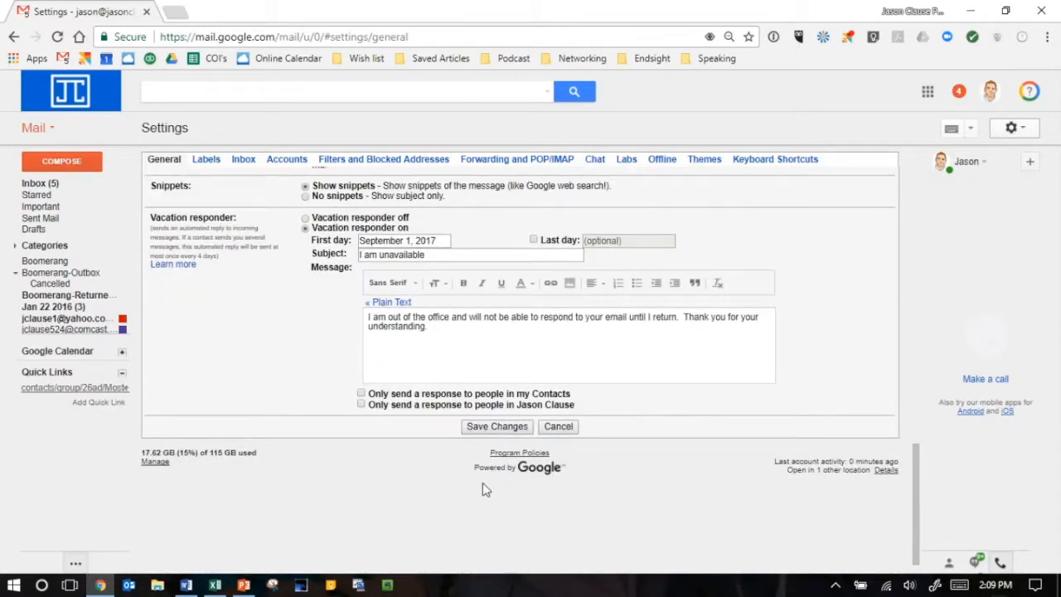
left_click(498, 429)
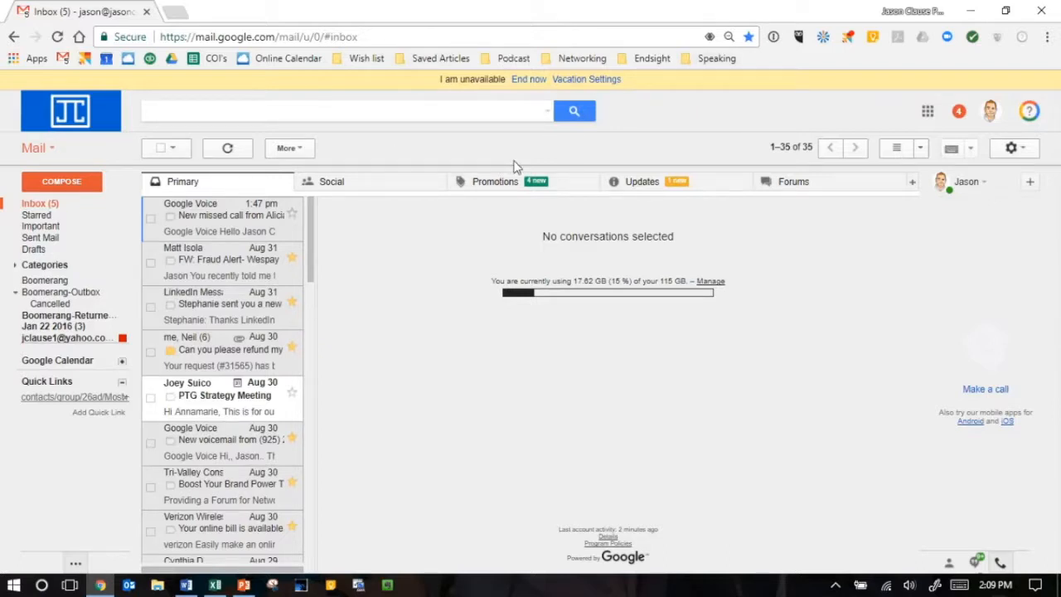
left_click(527, 79)
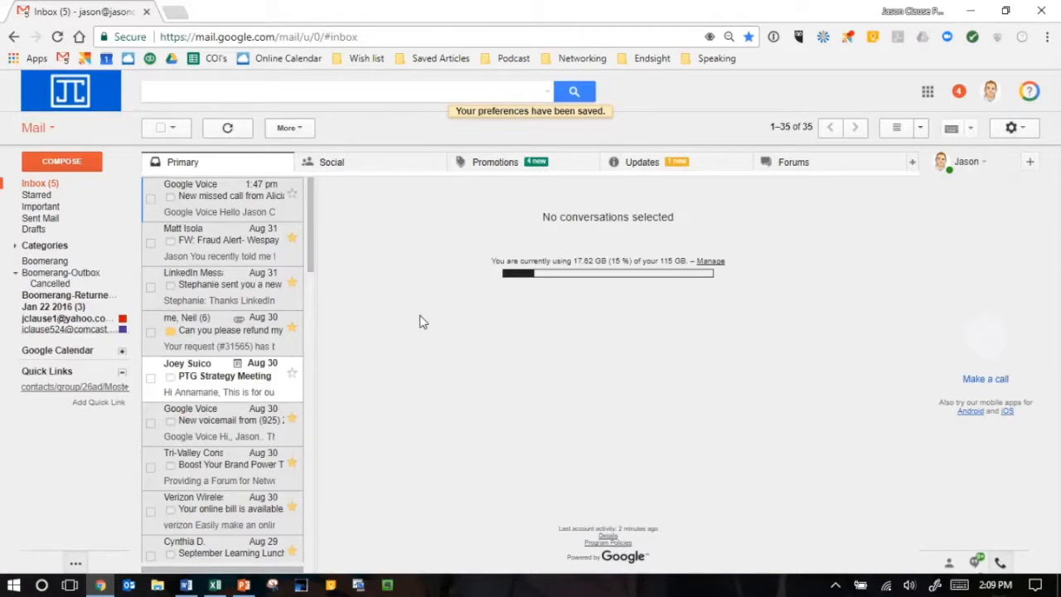
- Compose a new message from the Comcast address to check its signature, and close the message
left_click(62, 161)
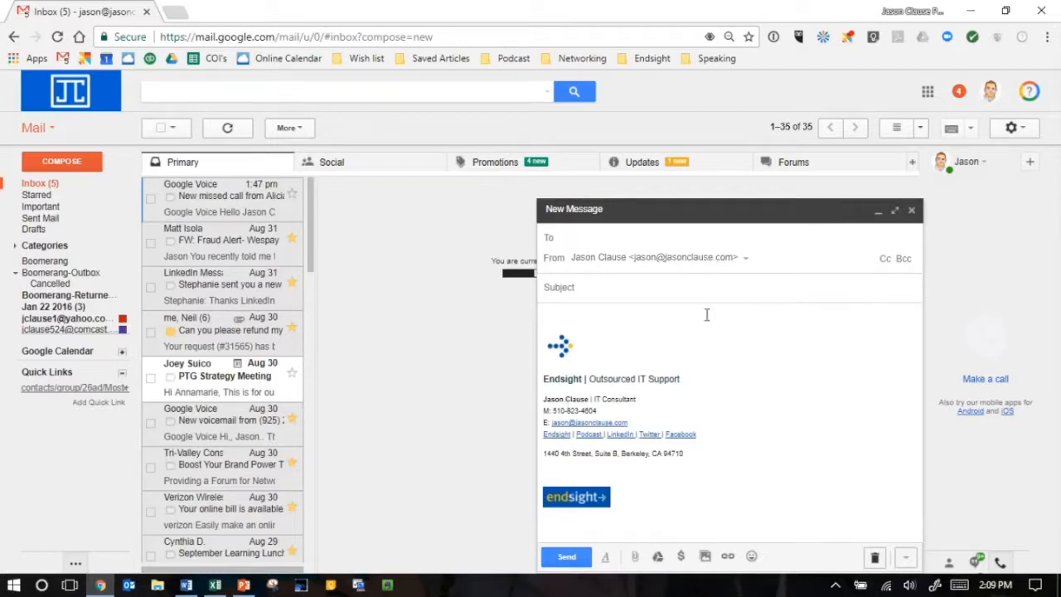
left_click(746, 260)
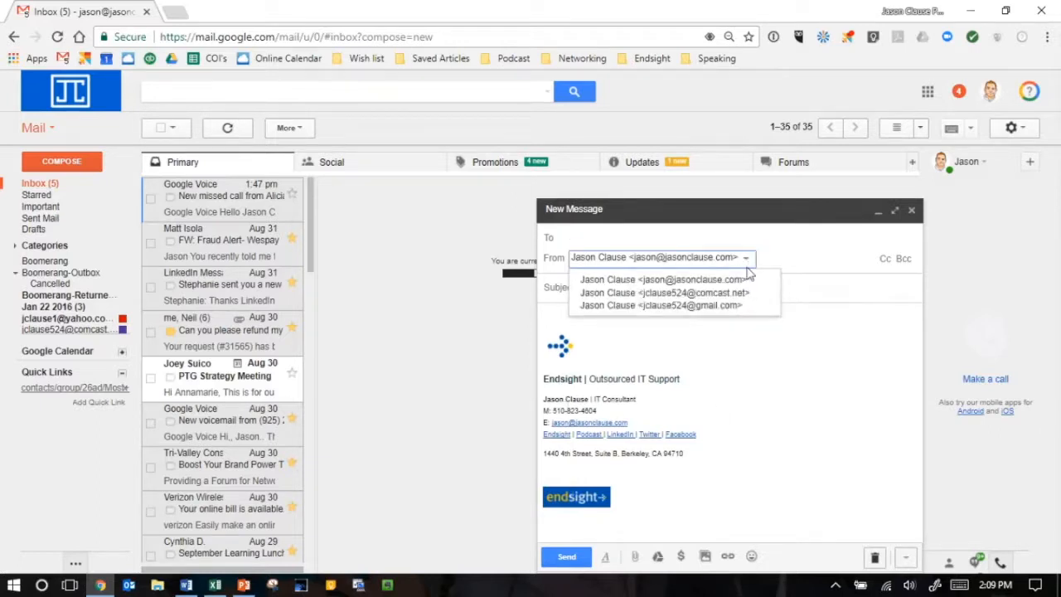
left_click(743, 294)
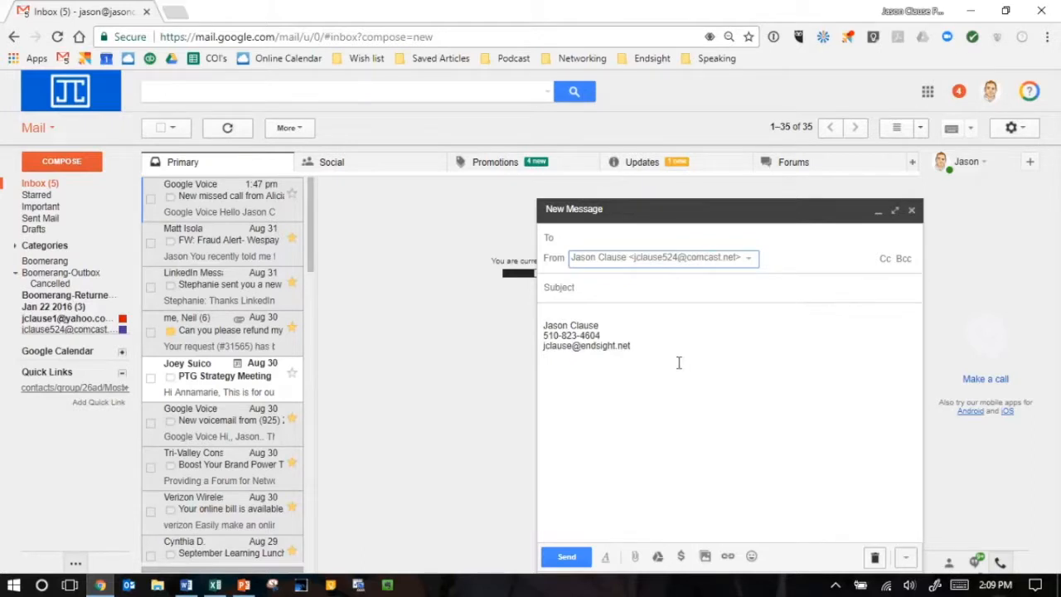
left_click(649, 350)
left_click_drag(649, 350, 525, 325)
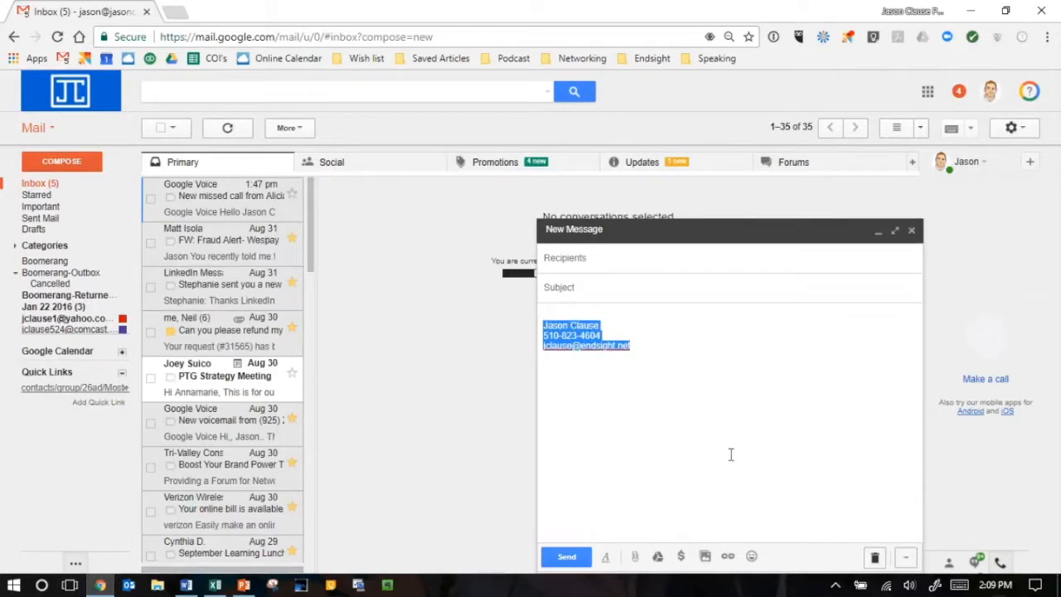
left_click(911, 233)
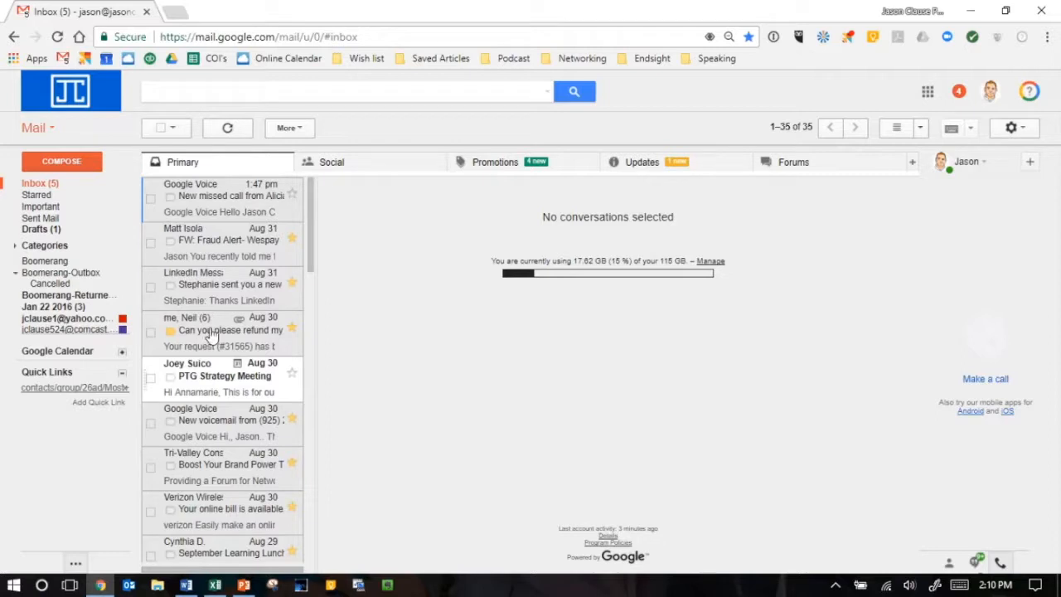
- Open the LinkedIn Messaging email, start a reply to view its Send & Archive option, and discard the reply
left_click(216, 283)
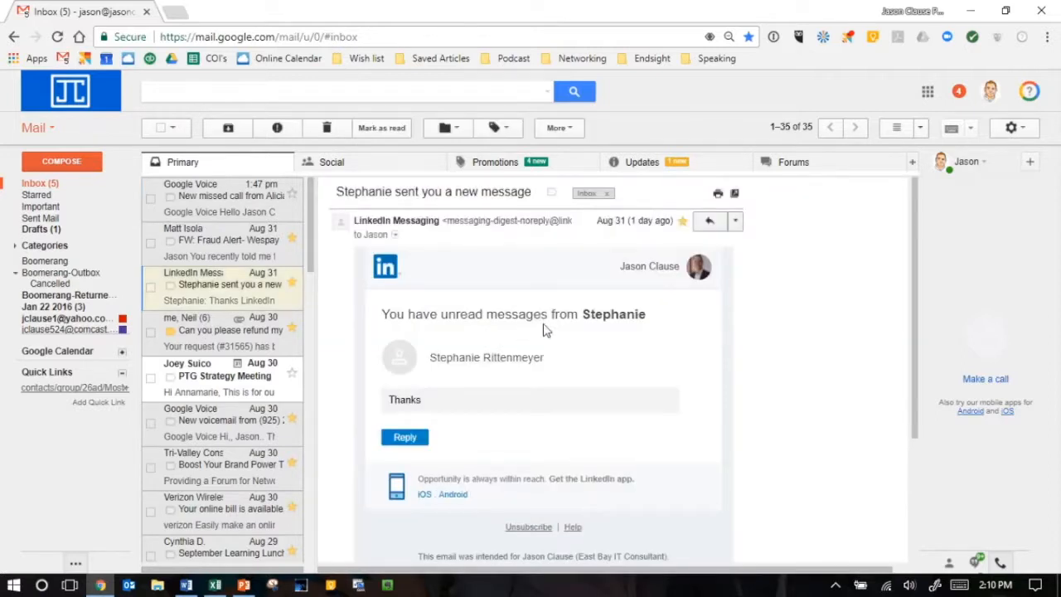
scroll(546, 332, "down", 5)
scroll(580, 290, "up", 5)
left_click(704, 221)
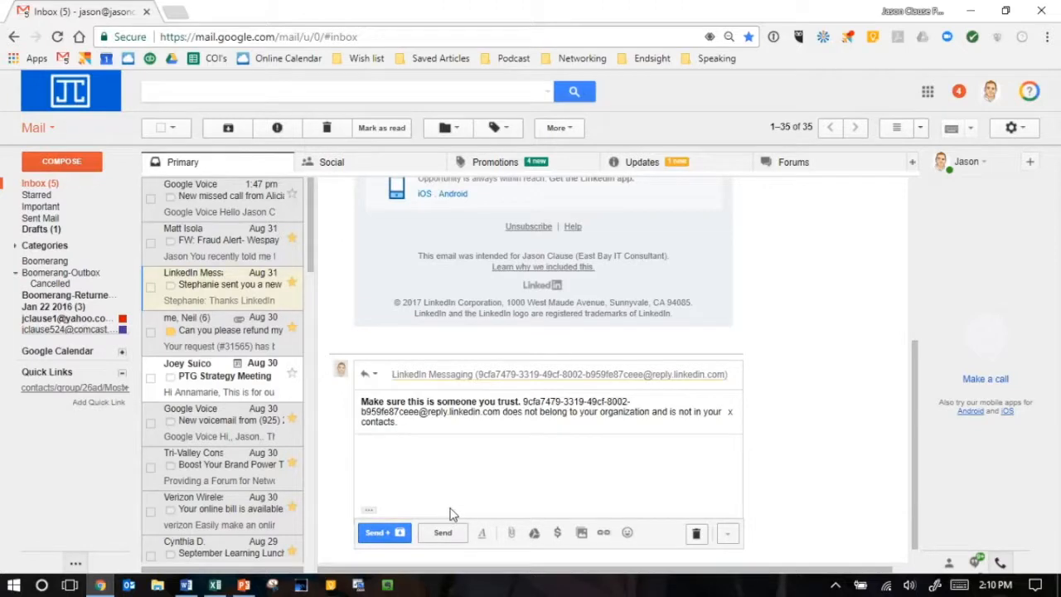
left_click(696, 533)
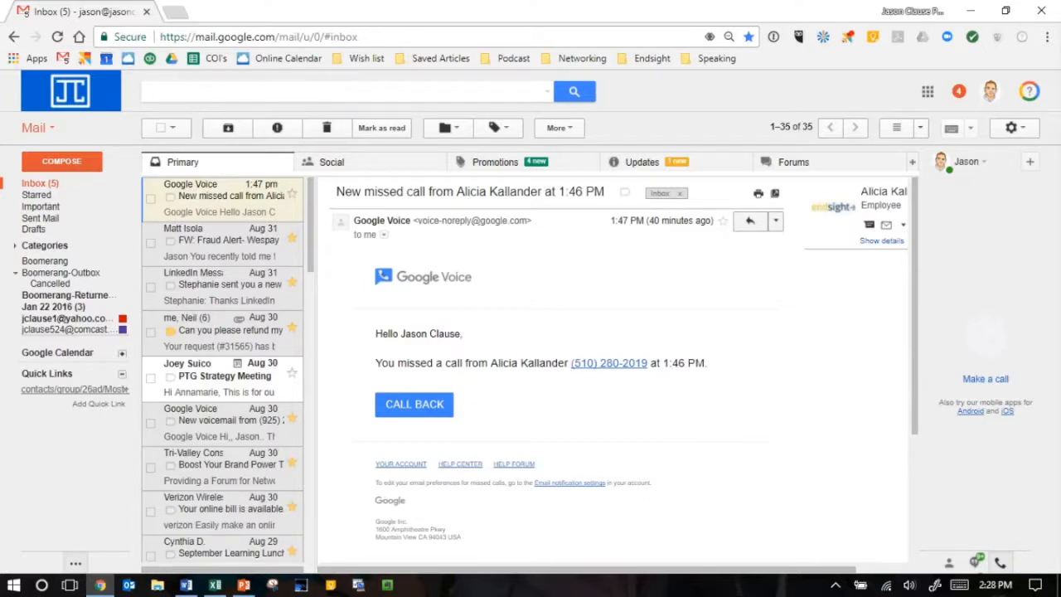
- Start a new message, attach the Carbon Fiber Gear PDF from the computer, and remove the attachment again
left_click(63, 162)
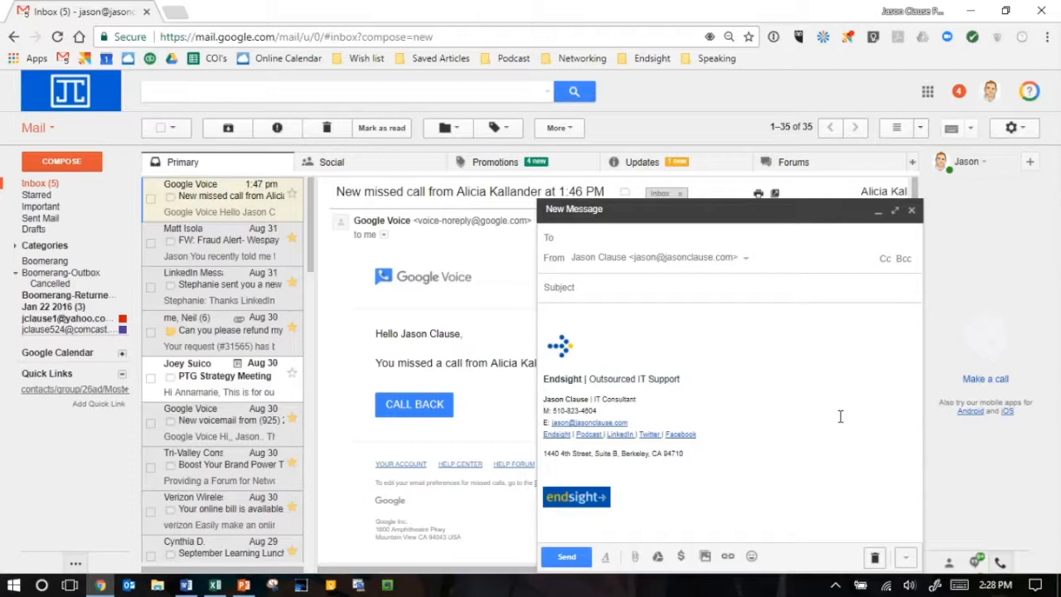
left_click(635, 557)
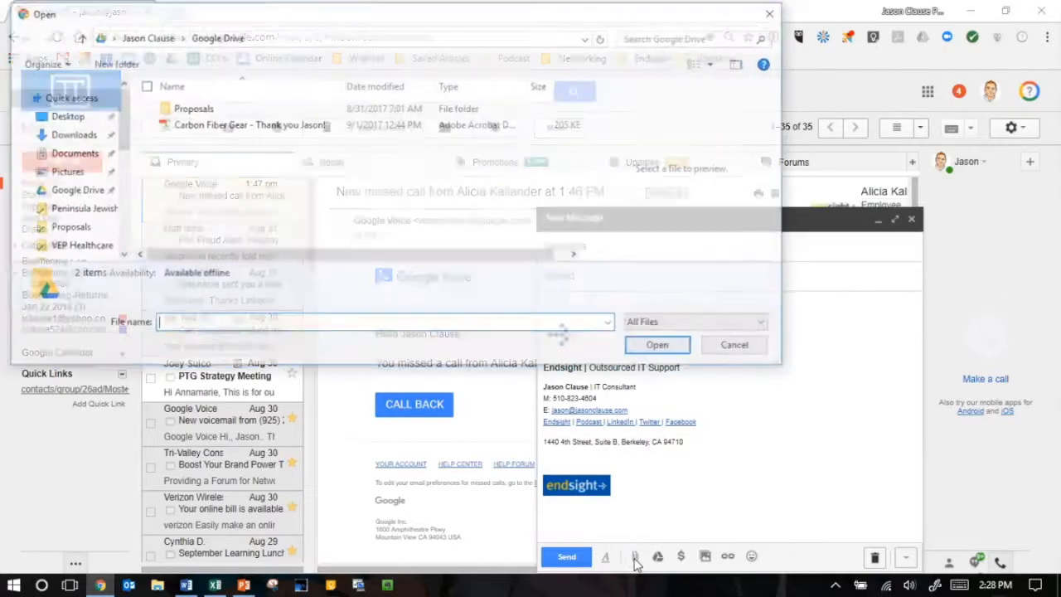
left_click(149, 126)
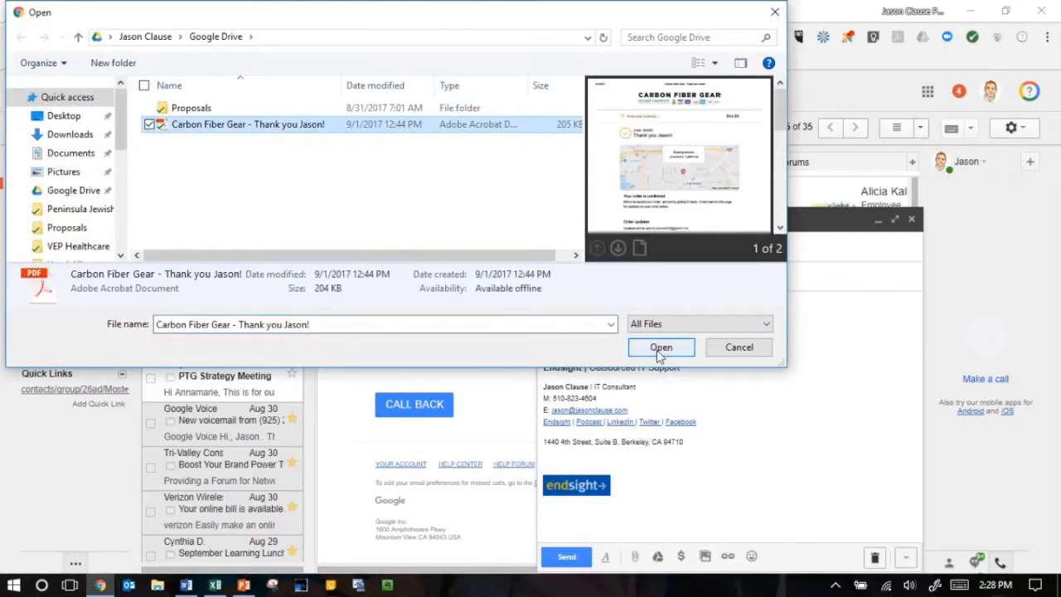
left_click(660, 347)
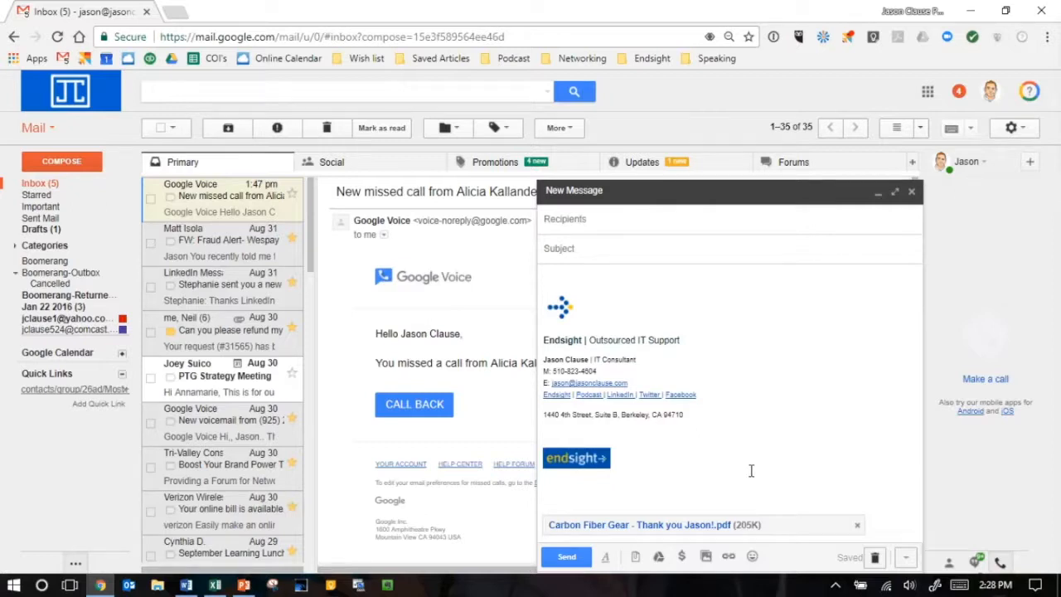
left_click(857, 529)
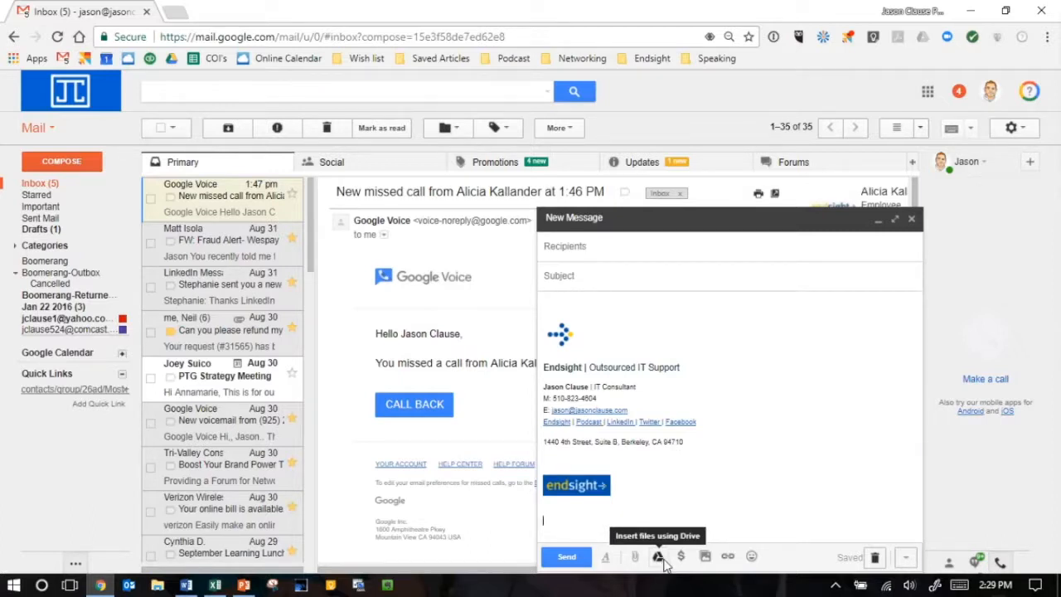
- Upload the Carbon Fiber Gear PDF from the computer to Google Drive and insert it in the message as a Drive link
left_click(928, 93)
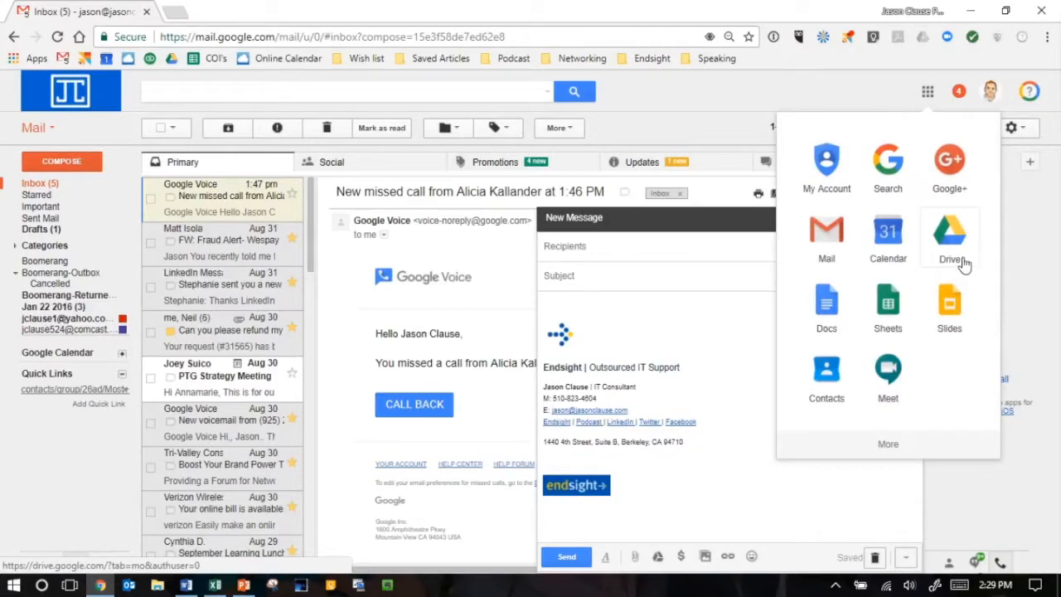
left_click(928, 92)
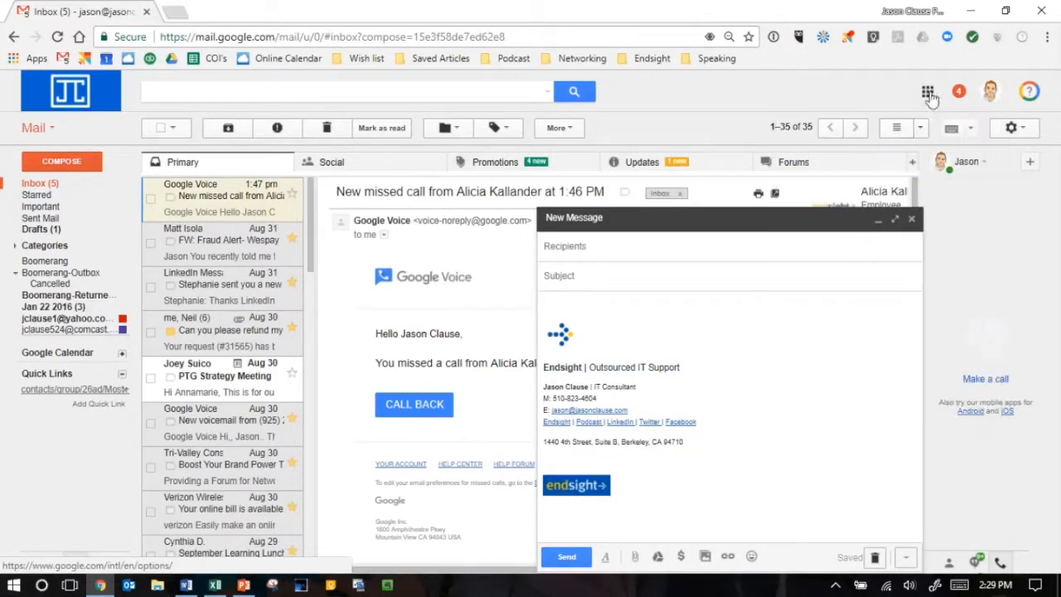
left_click(657, 556)
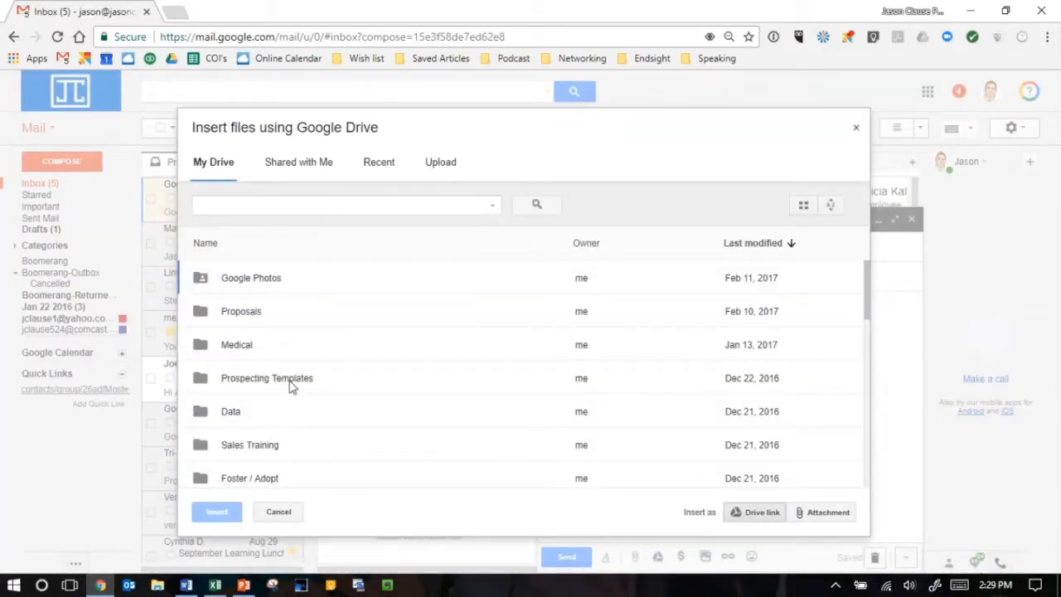
scroll(289, 365, "down", 1)
scroll(259, 284, "up", 1)
scroll(282, 398, "down", 5)
scroll(282, 400, "up", 5)
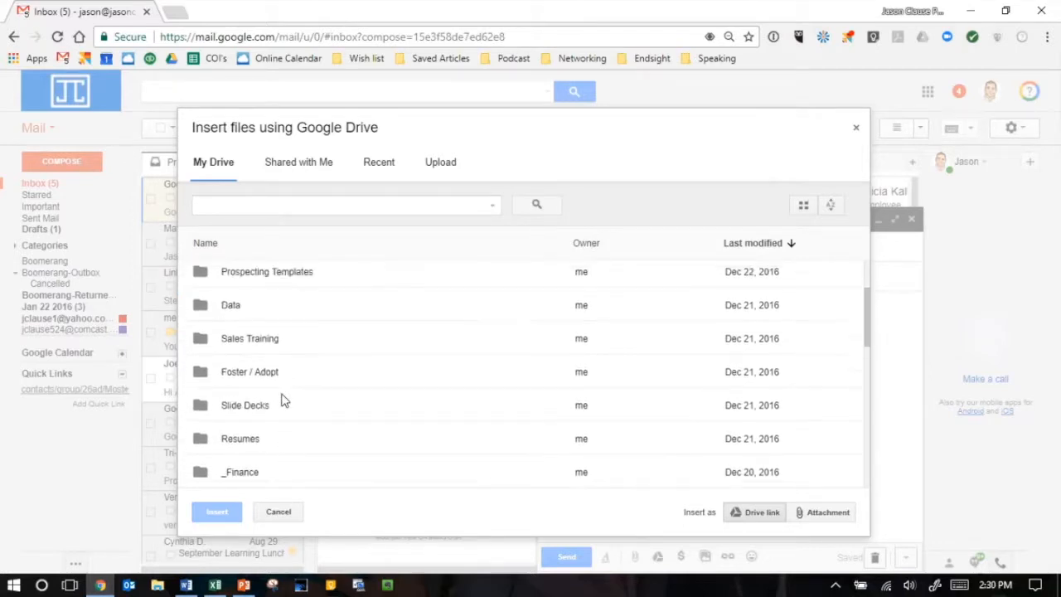
left_click(441, 163)
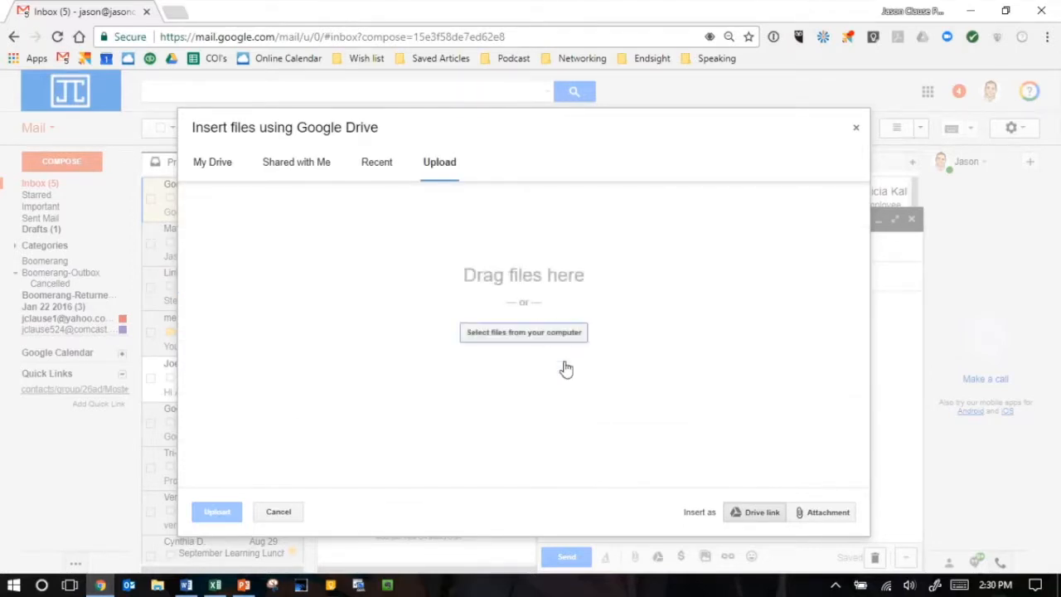
left_click(515, 337)
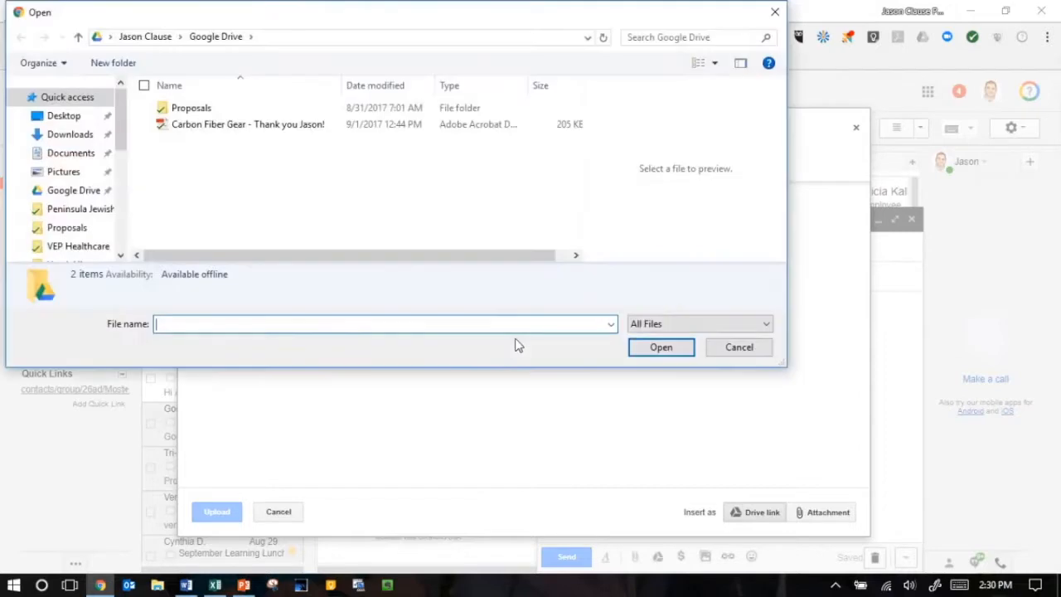
left_click(149, 126)
left_click(666, 351)
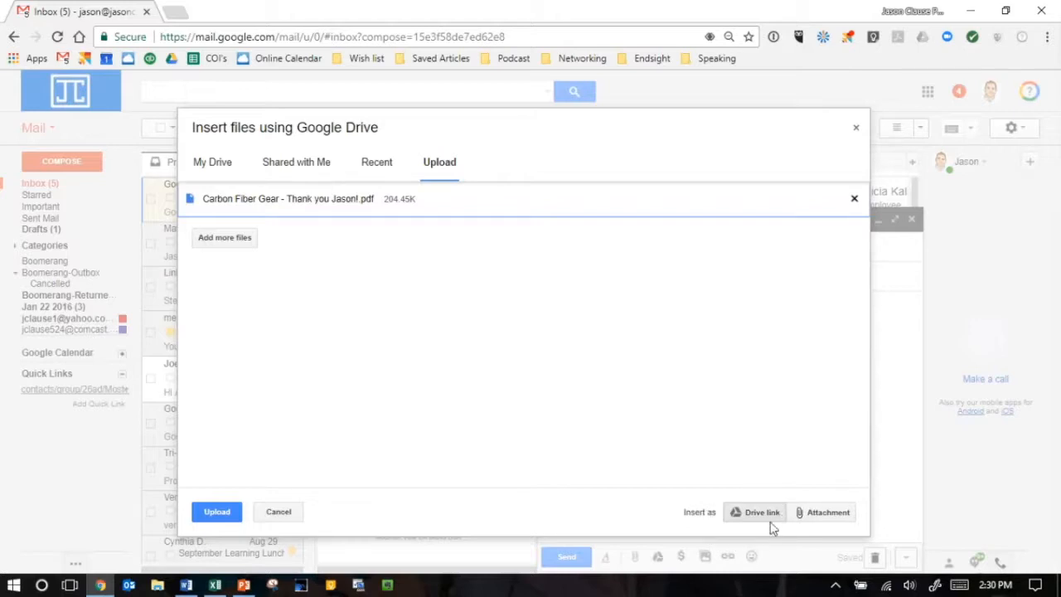
left_click(214, 514)
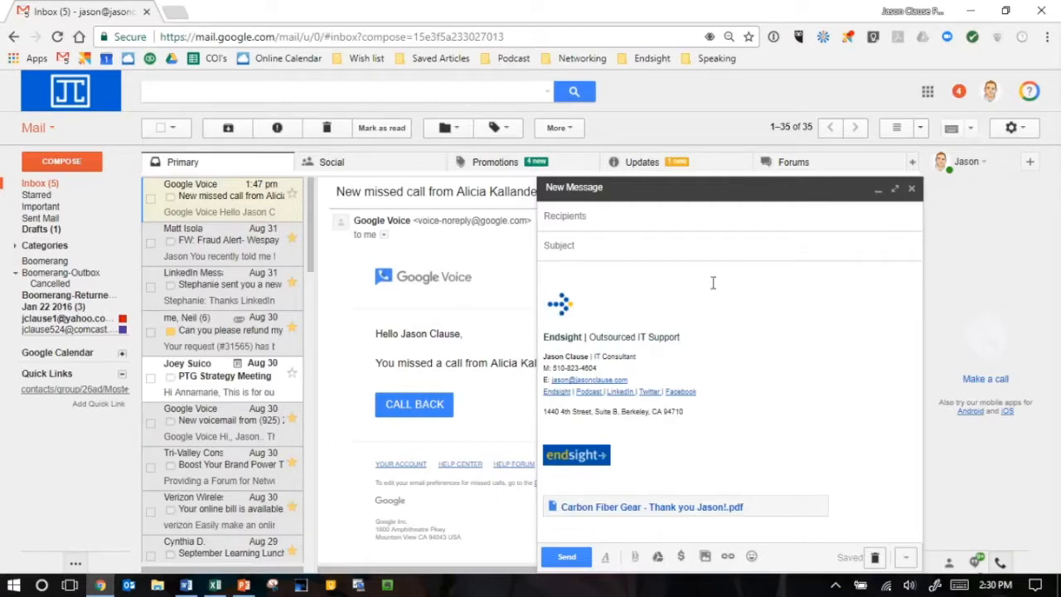
- Set the message's subject to "gdrive test" and add the sender's own e-mail address as the recipient
left_click(559, 249)
type("gdrive test")
left_click(643, 222)
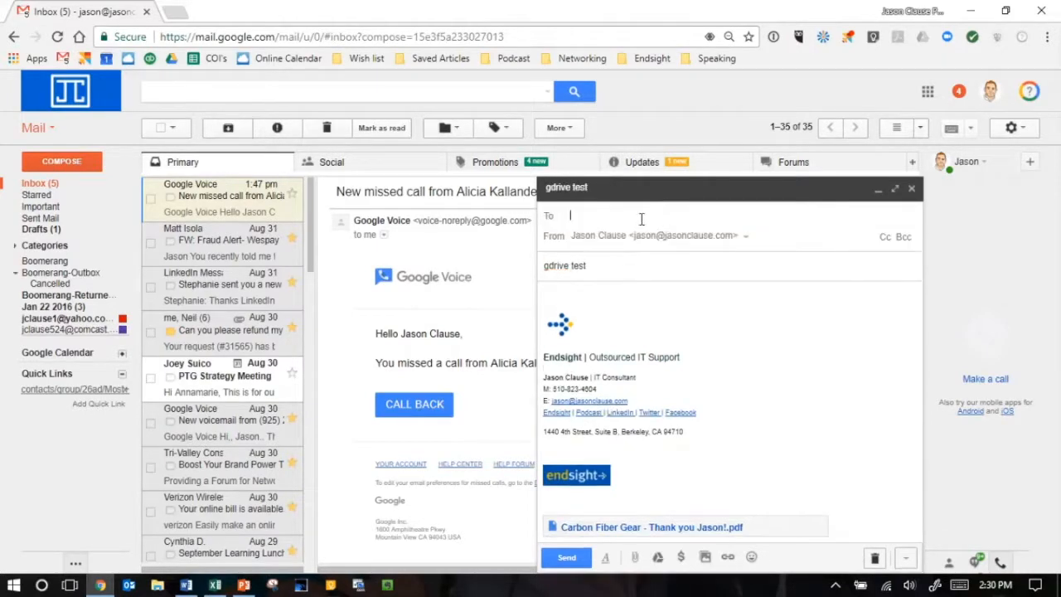
type("jeas")
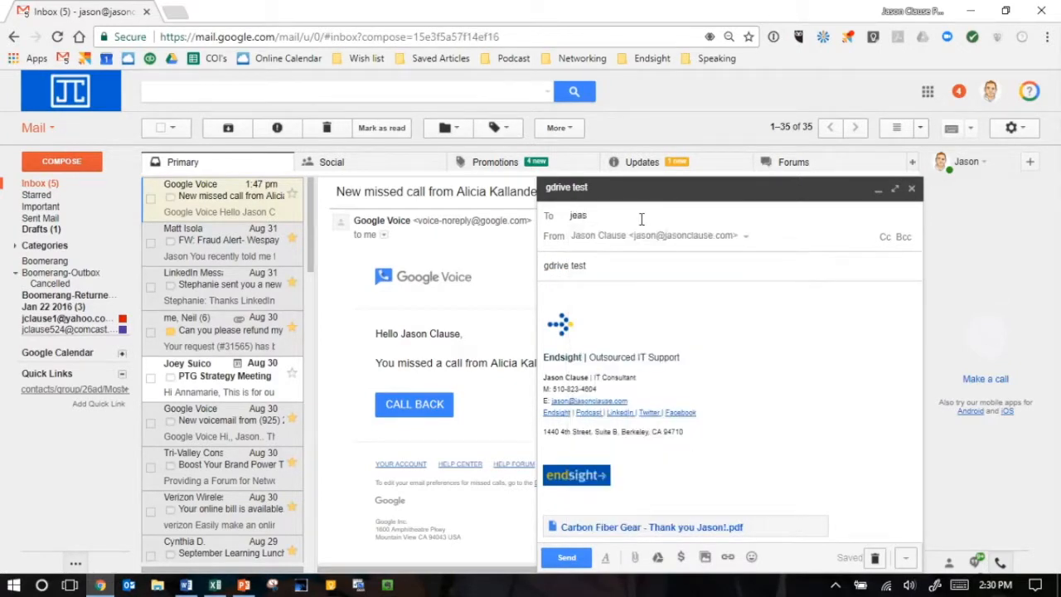
key("BackSpace")
key("BackSpace")
type("as")
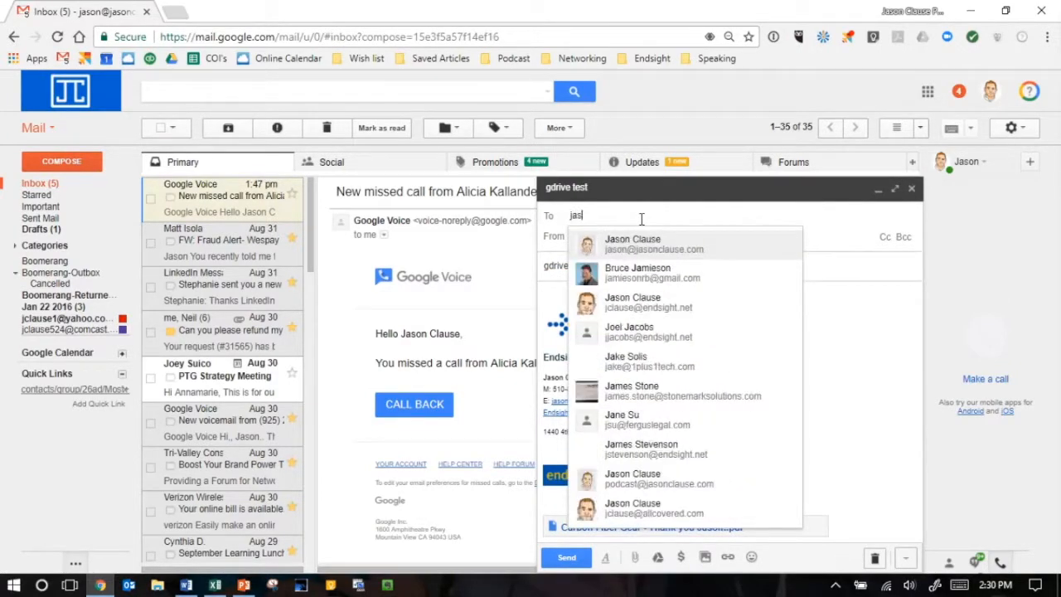
left_click(651, 247)
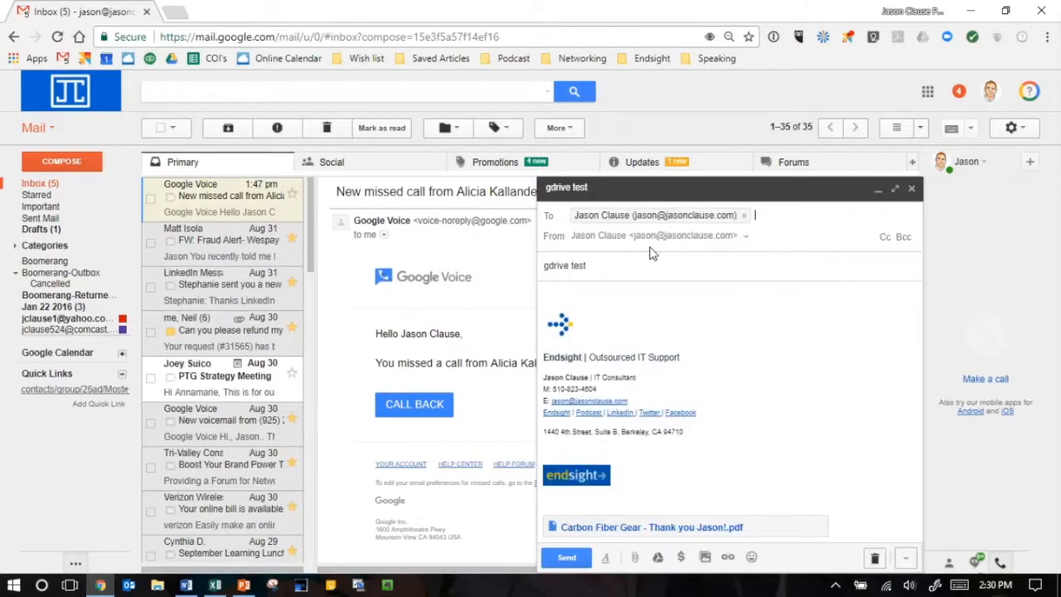
- Send the message, open the received "gdrive test" email, and examine its Drive link and PDF preview
left_click(577, 560)
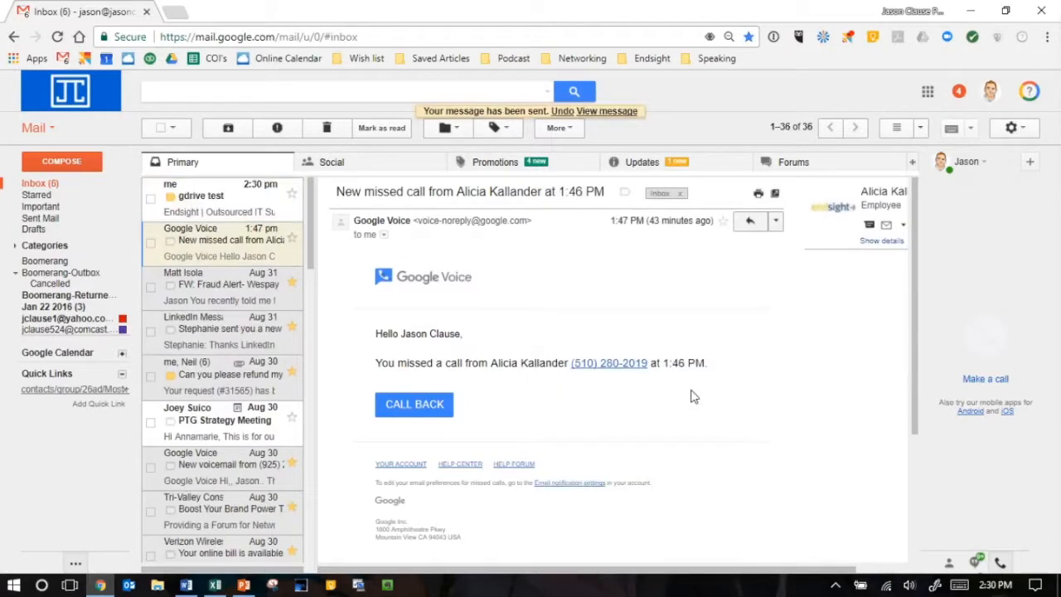
left_click(209, 205)
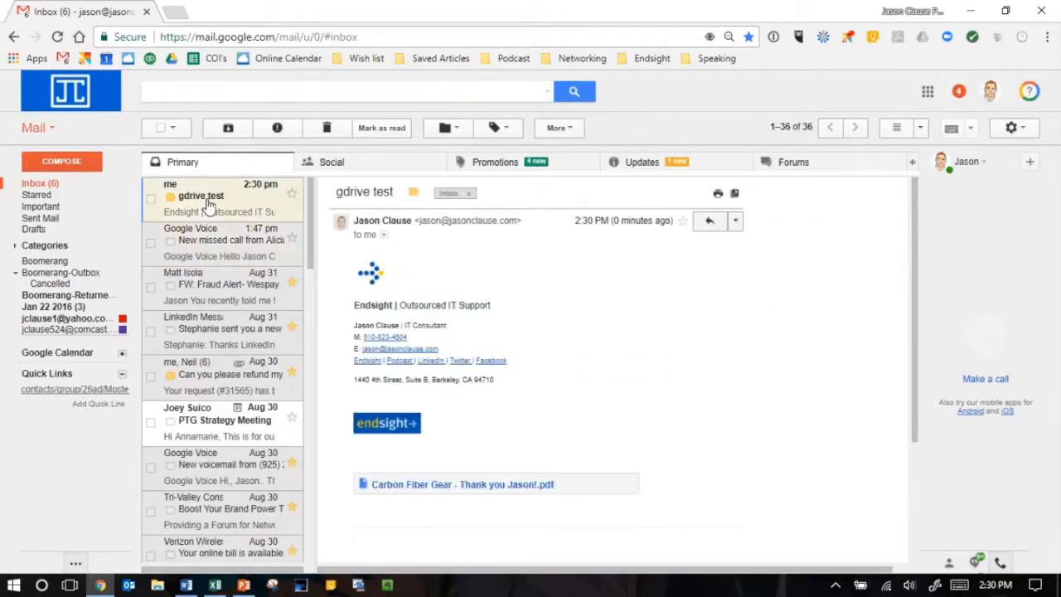
scroll(627, 343, "down", 1)
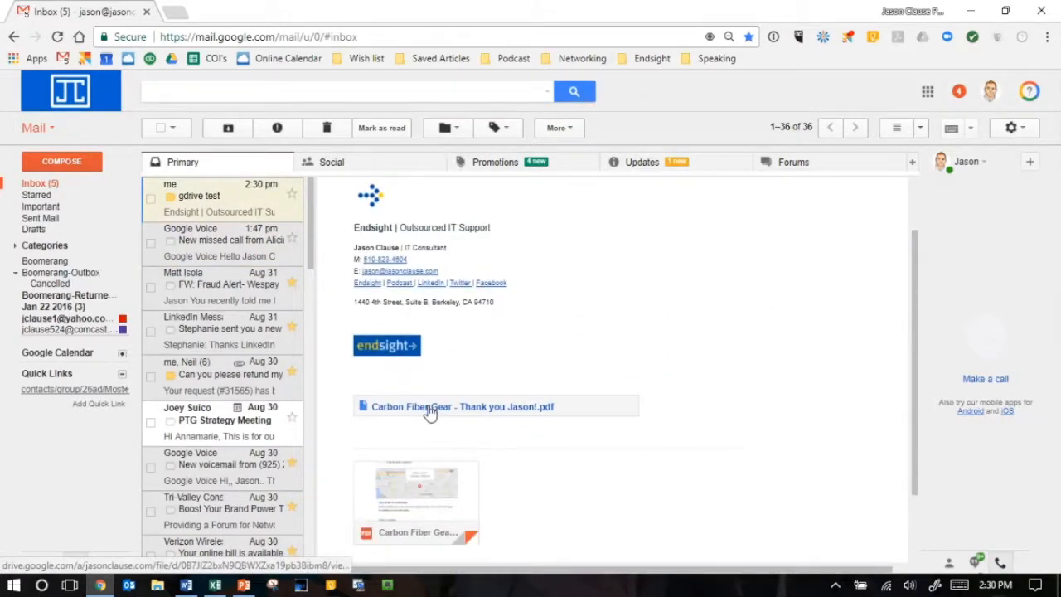
scroll(430, 413, "down", 1)
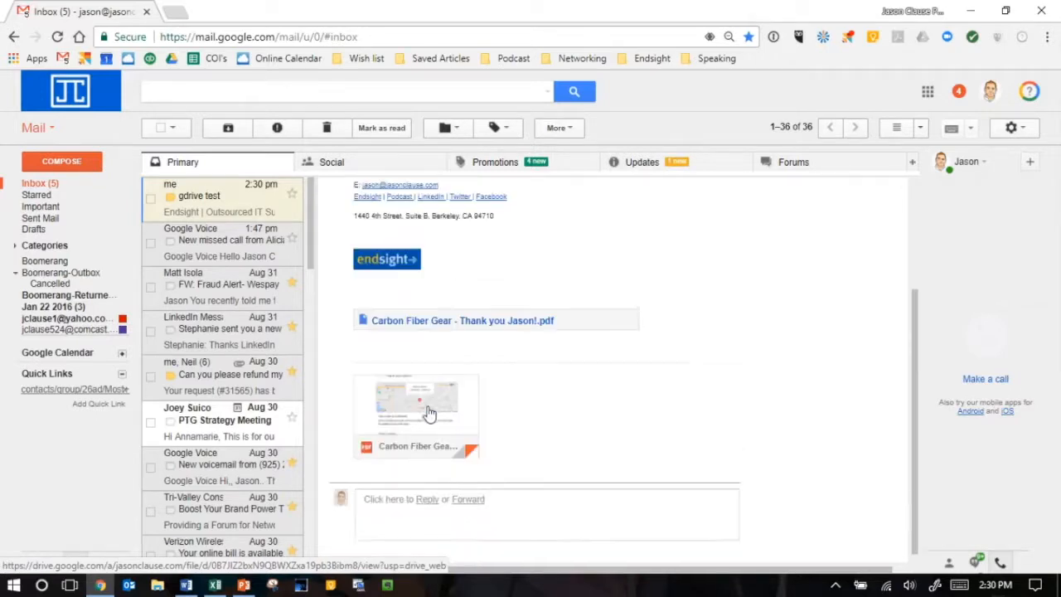
mouse_move(417, 431)
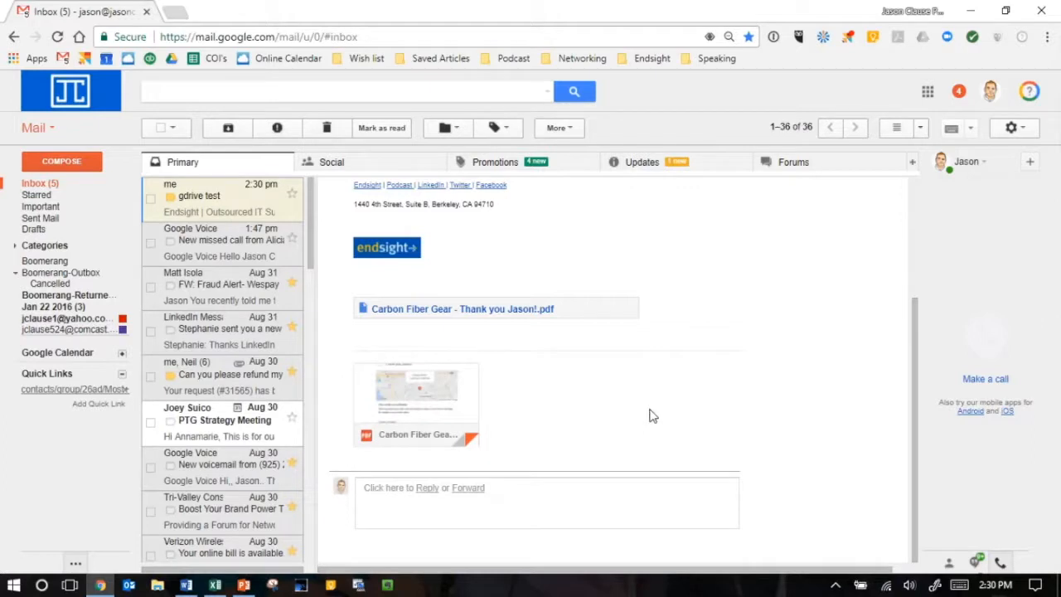
scroll(651, 415, "up", 1)
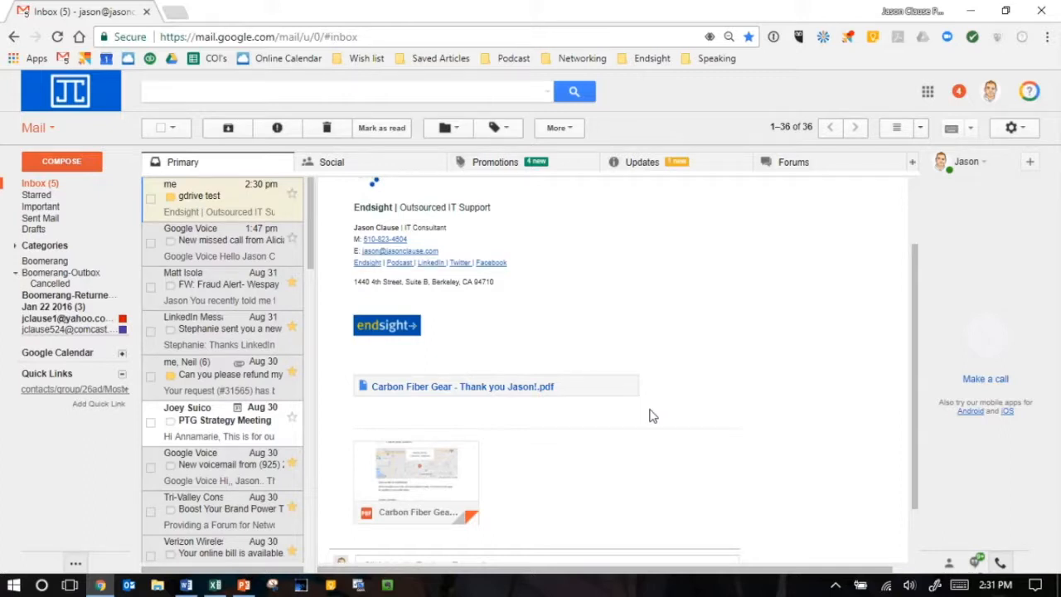
mouse_move(425, 498)
- Switch to Google Drive and select the first PDF among the files in My Drive
left_click(928, 93)
left_click(949, 236)
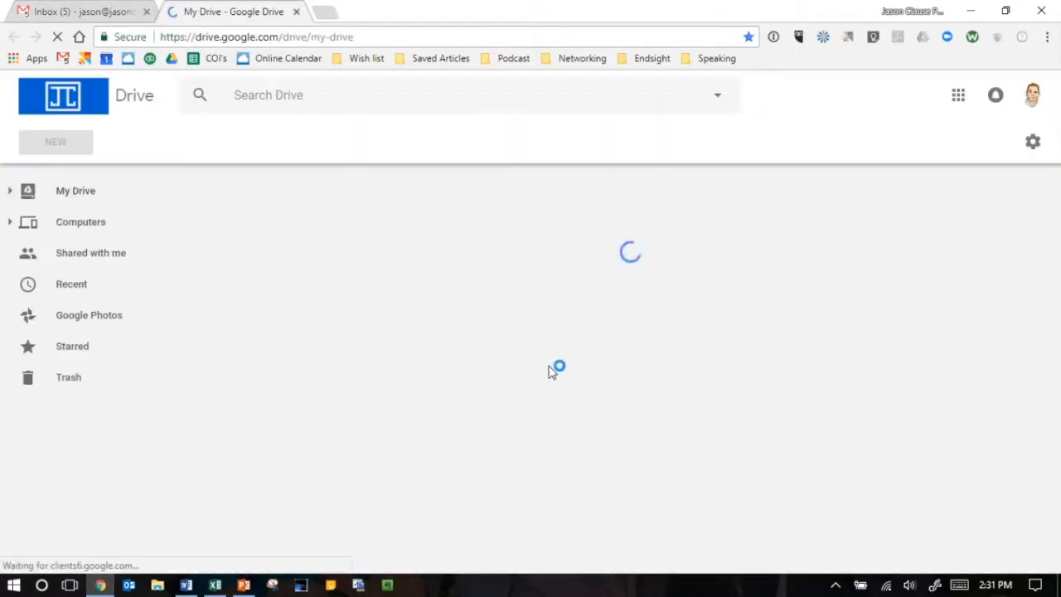
scroll(550, 374, "down", 5)
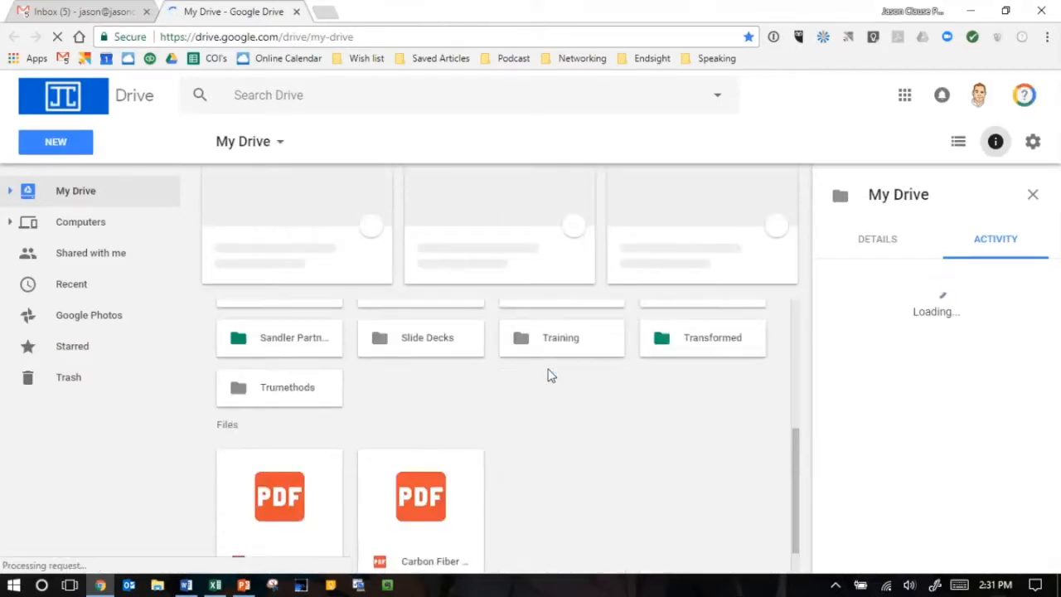
left_click(257, 479)
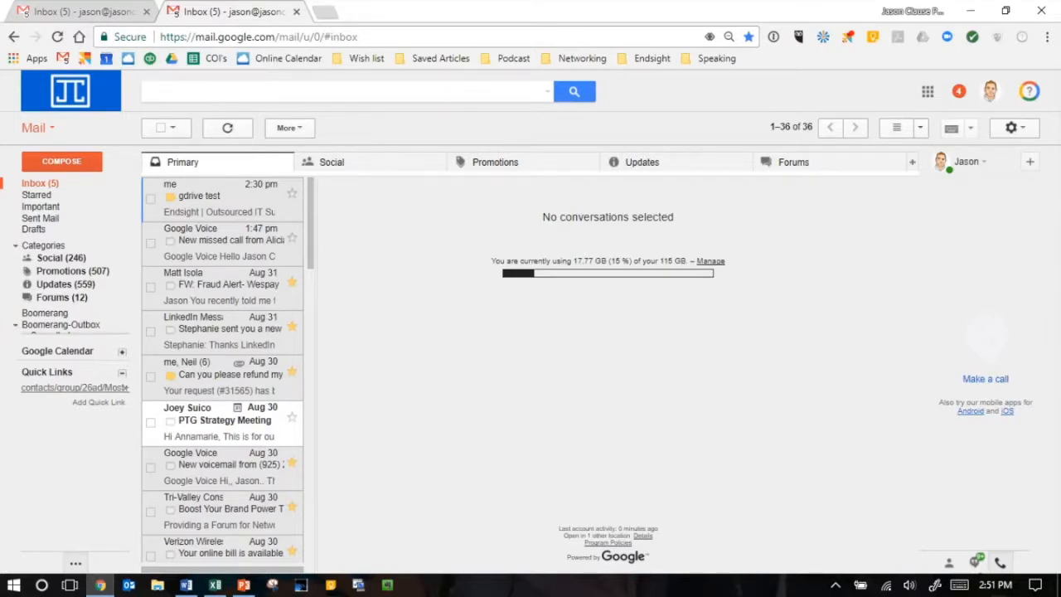
- Show the inbox's Promotions category and open the Community Newsletter email
mouse_move(49, 215)
mouse_move(34, 246)
left_click(502, 165)
left_click(220, 201)
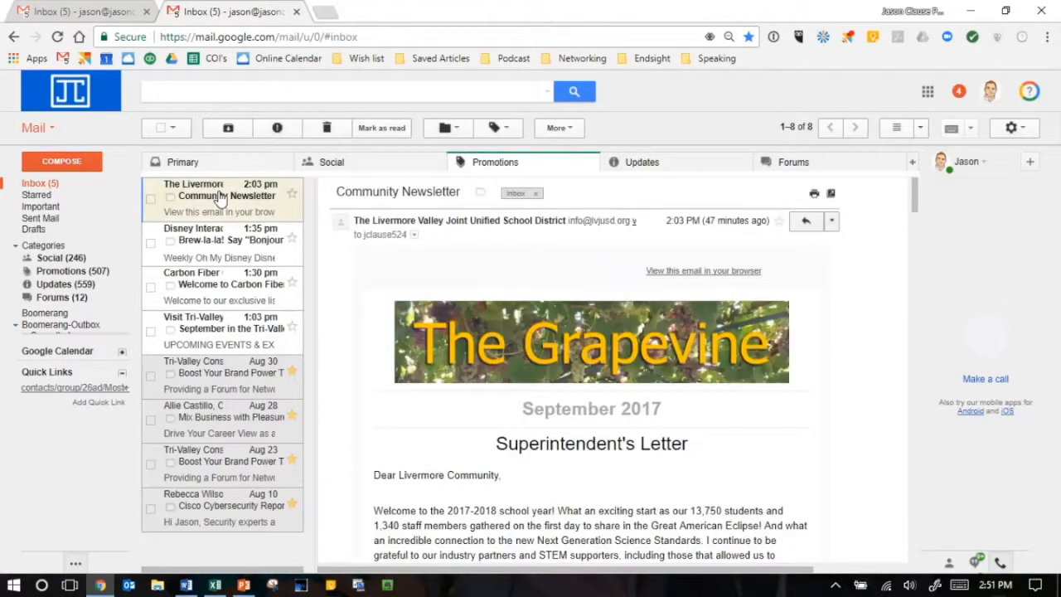
- Open the "gdrive test" email in Primary, browse the Social, Promotions and Updates categories, and return to Primary
left_click(242, 165)
left_click(208, 208)
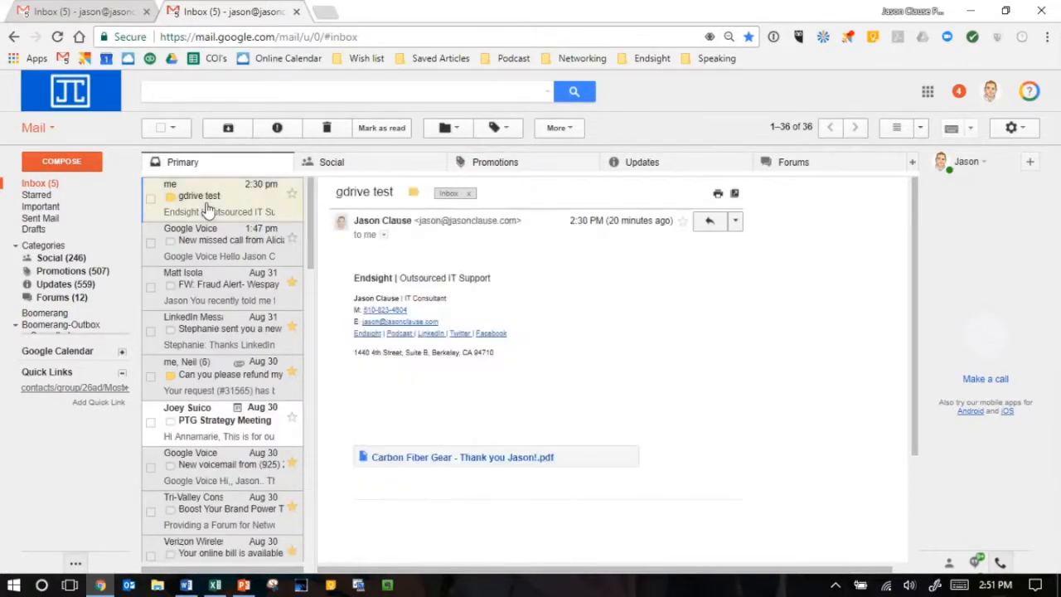
left_click(349, 169)
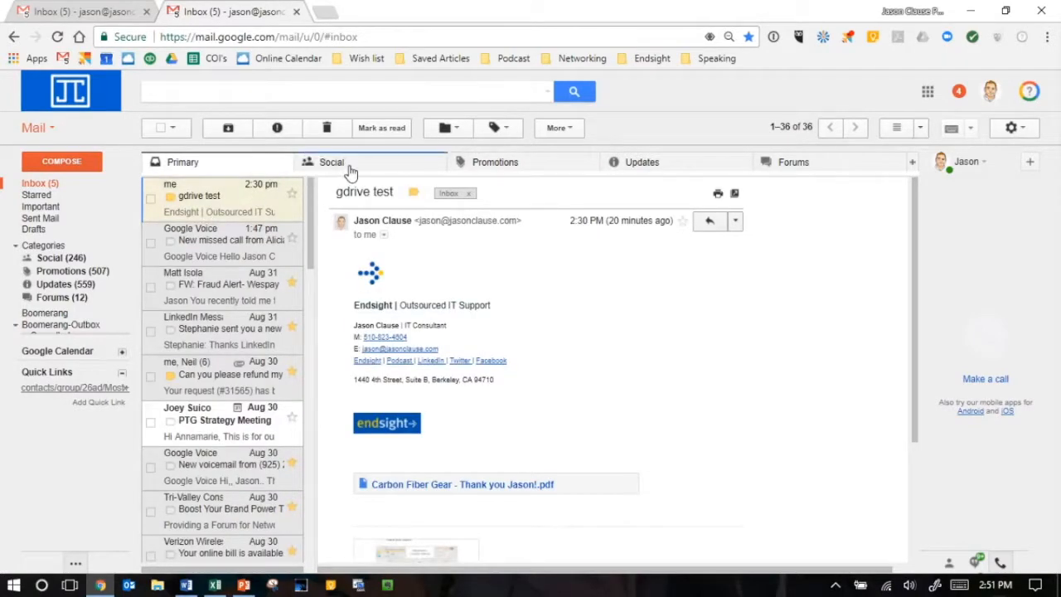
left_click(506, 172)
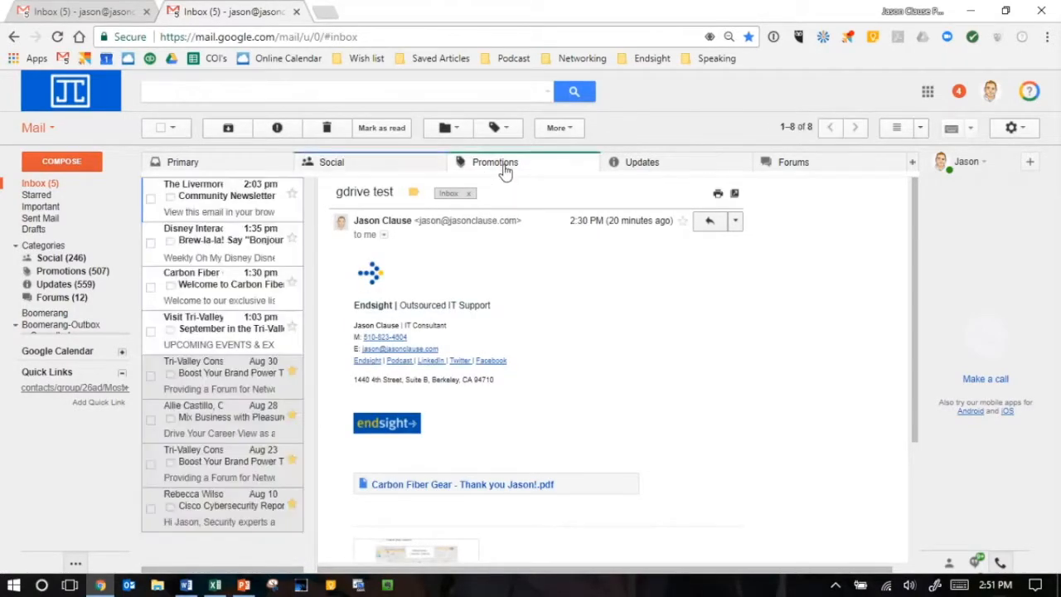
left_click(651, 163)
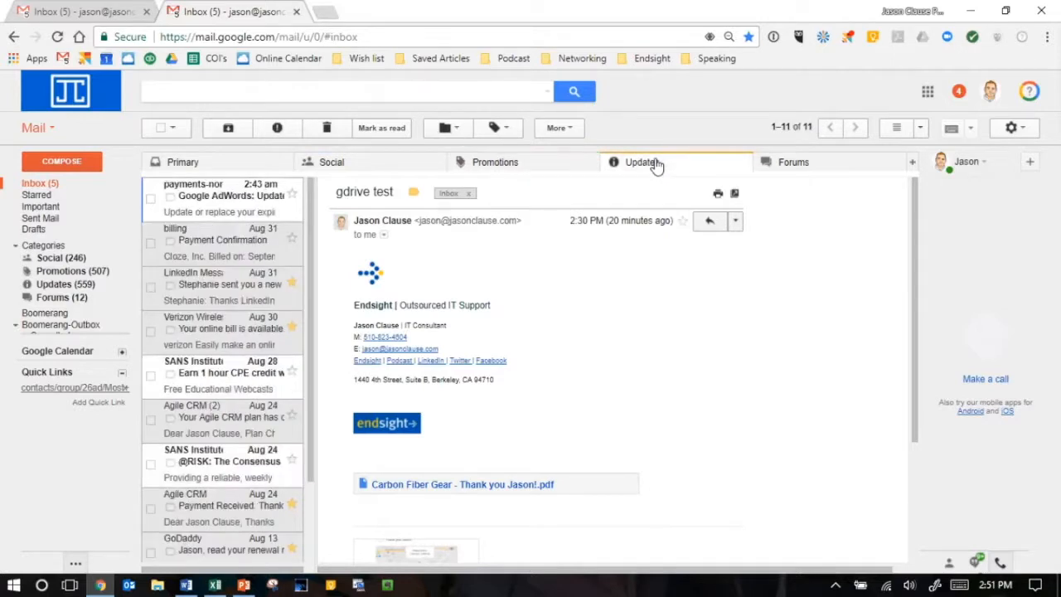
left_click(207, 168)
- View the messages under the Yahoo, Comcast and Gmail account labels, ending on the Yahoo label
mouse_move(75, 232)
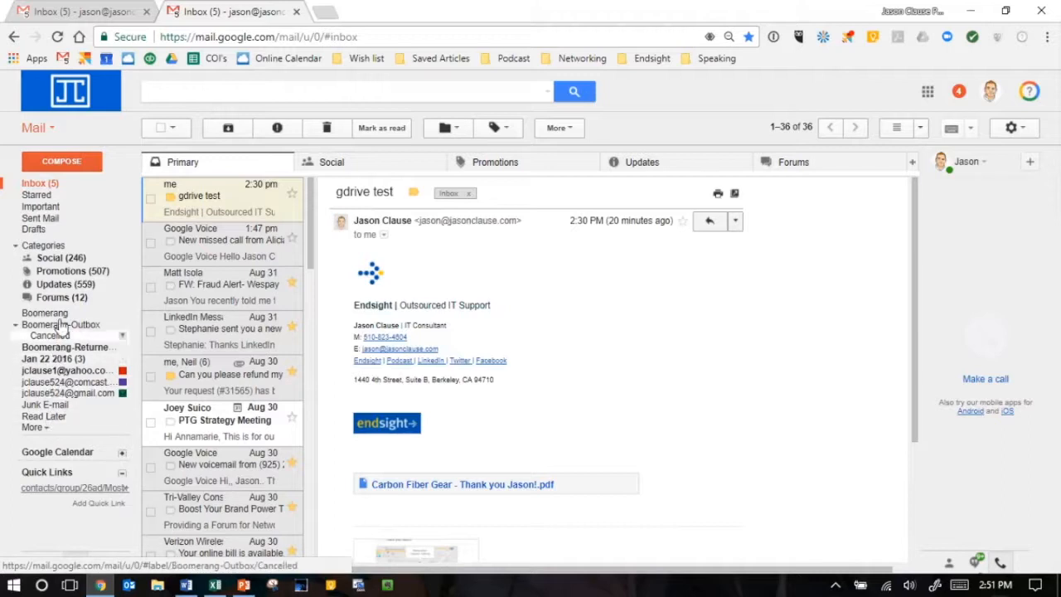
left_click(47, 374)
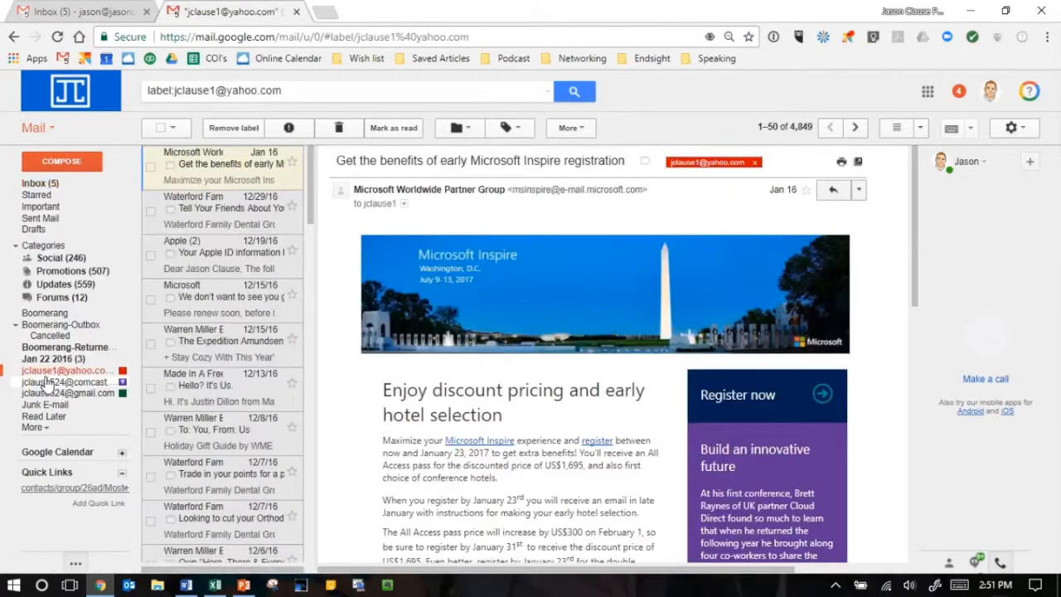
left_click(50, 382)
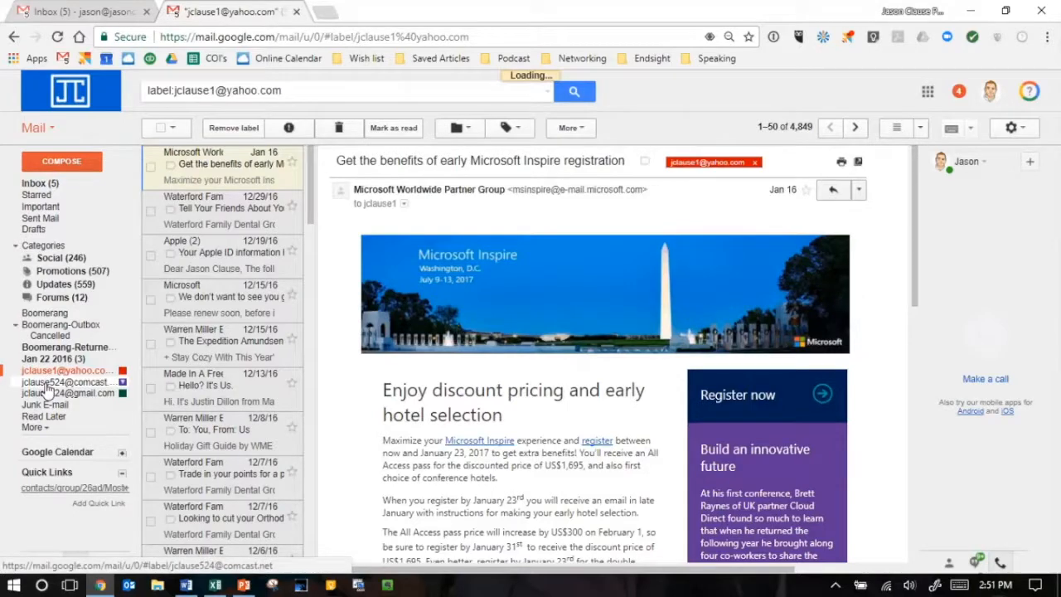
left_click(53, 394)
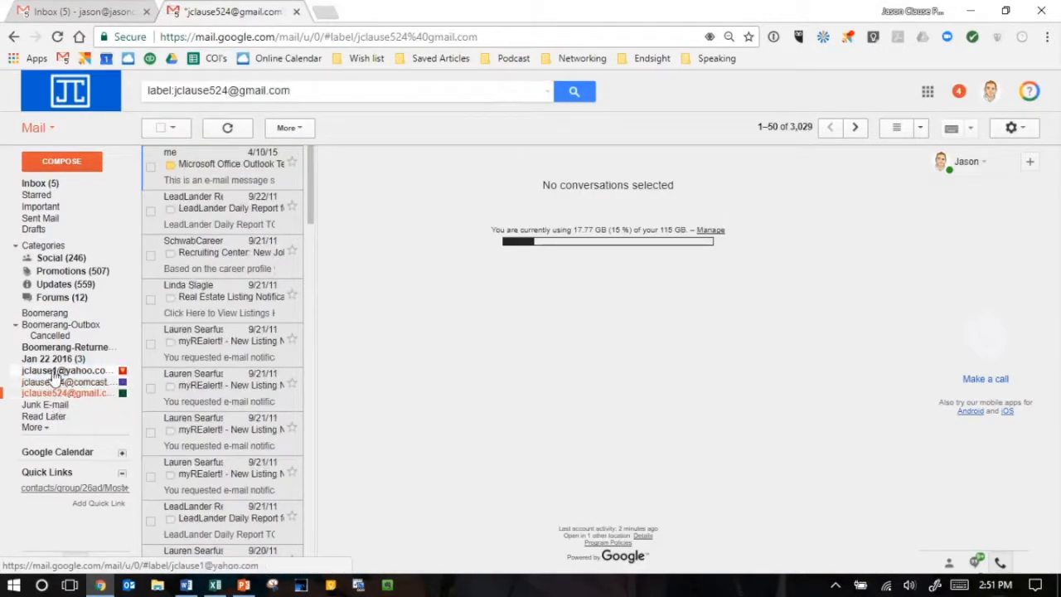
left_click(56, 373)
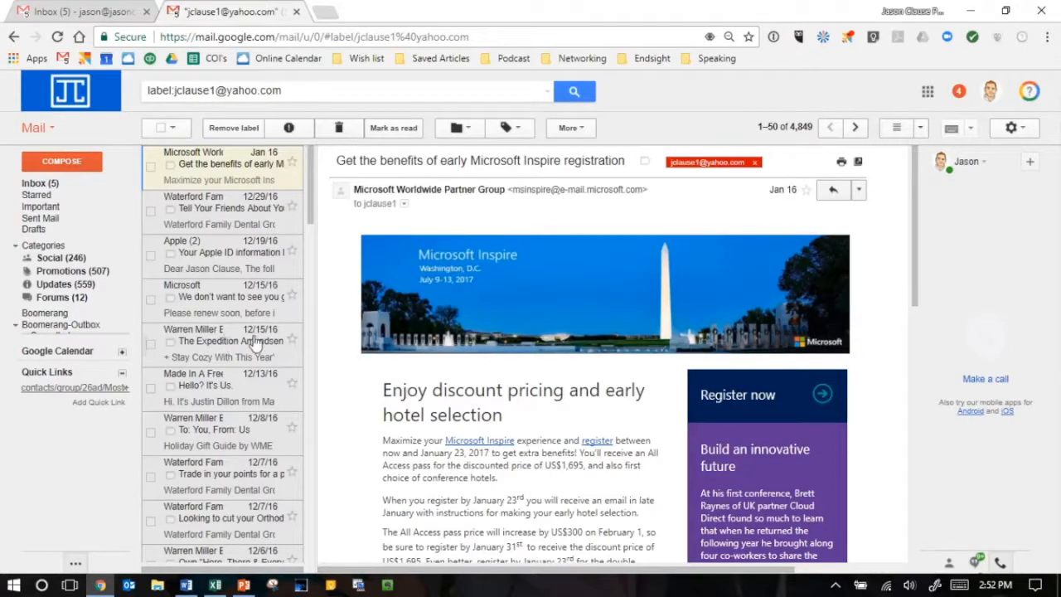
- In the mail settings for labels, create a new label named with a contact's full name
left_click(1024, 130)
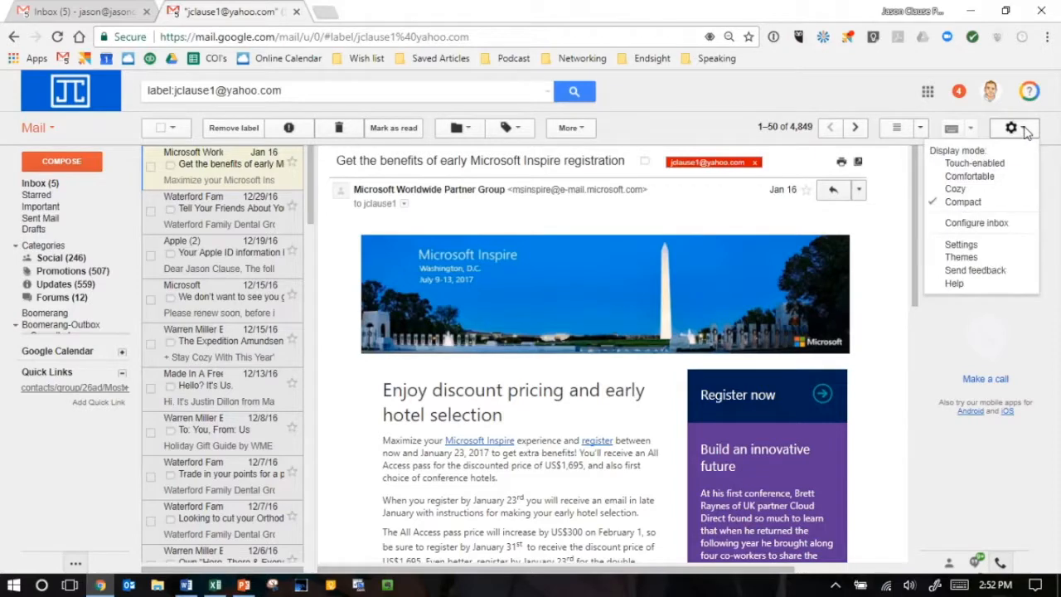
left_click(963, 247)
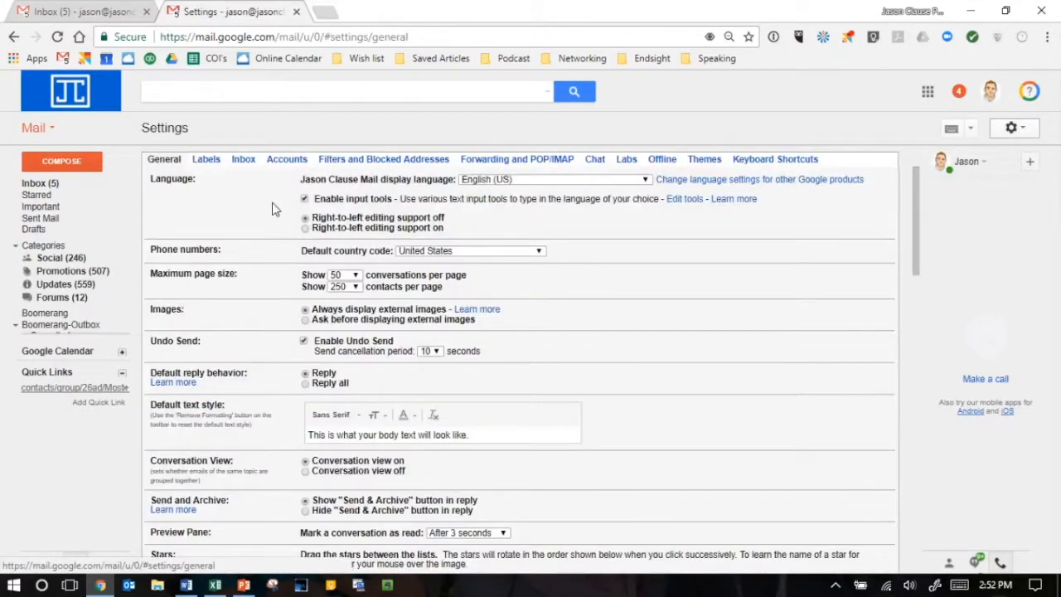
left_click(206, 159)
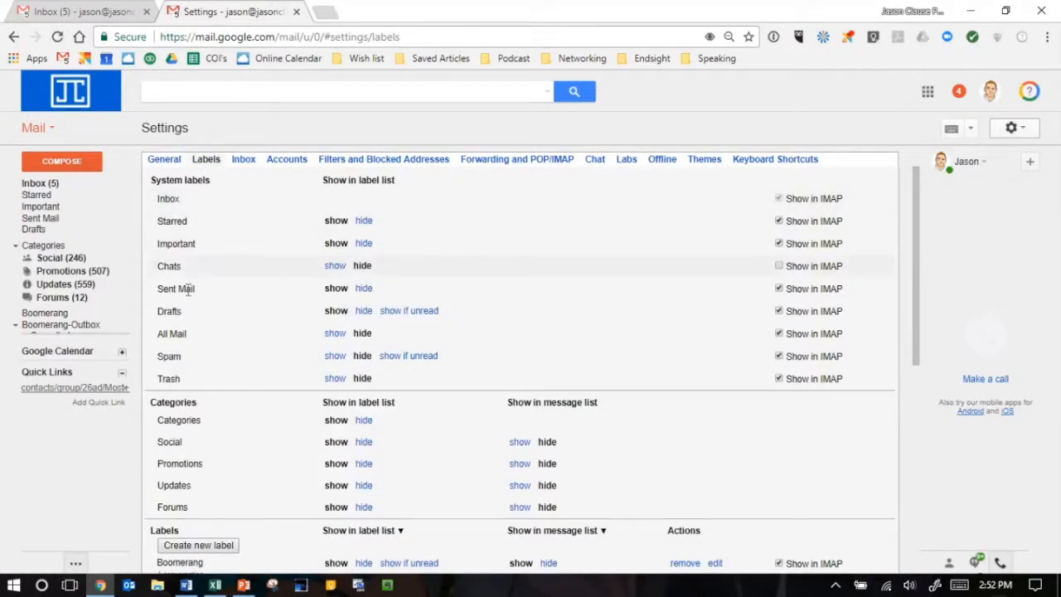
scroll(215, 342, "down", 2)
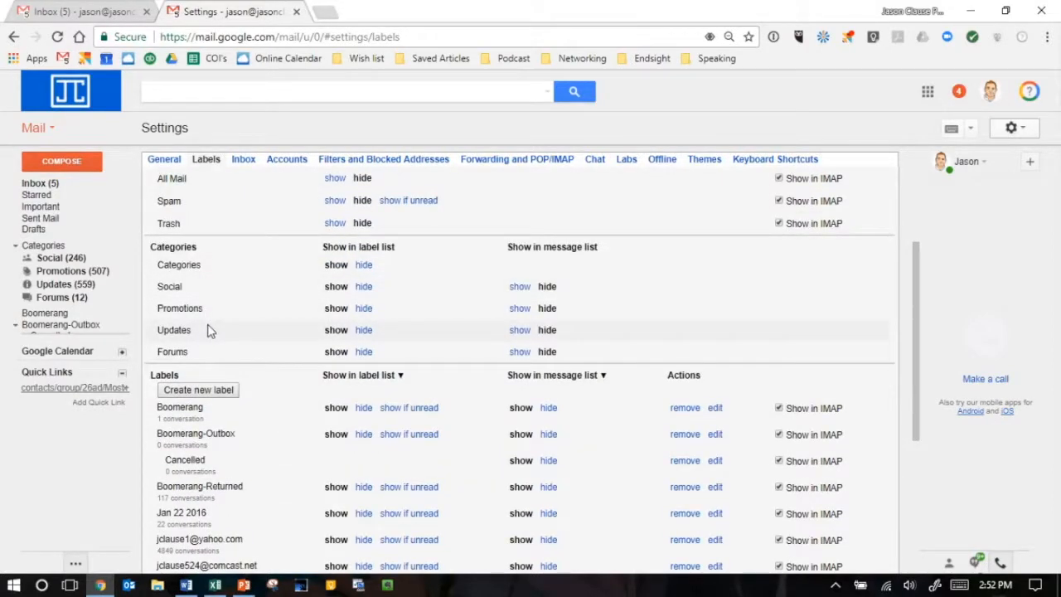
scroll(207, 330, "down", 2)
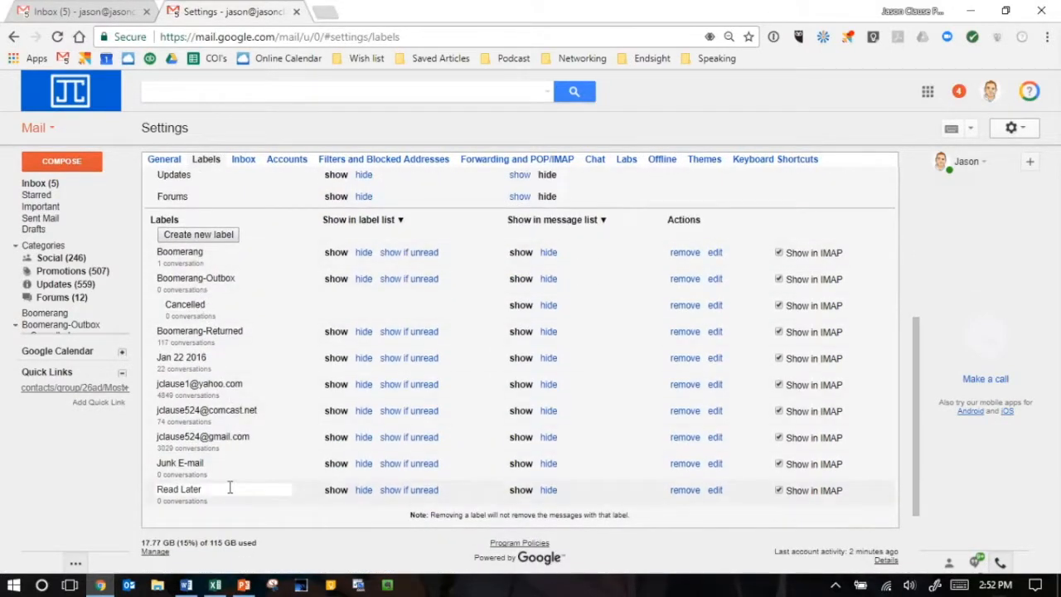
left_click(186, 236)
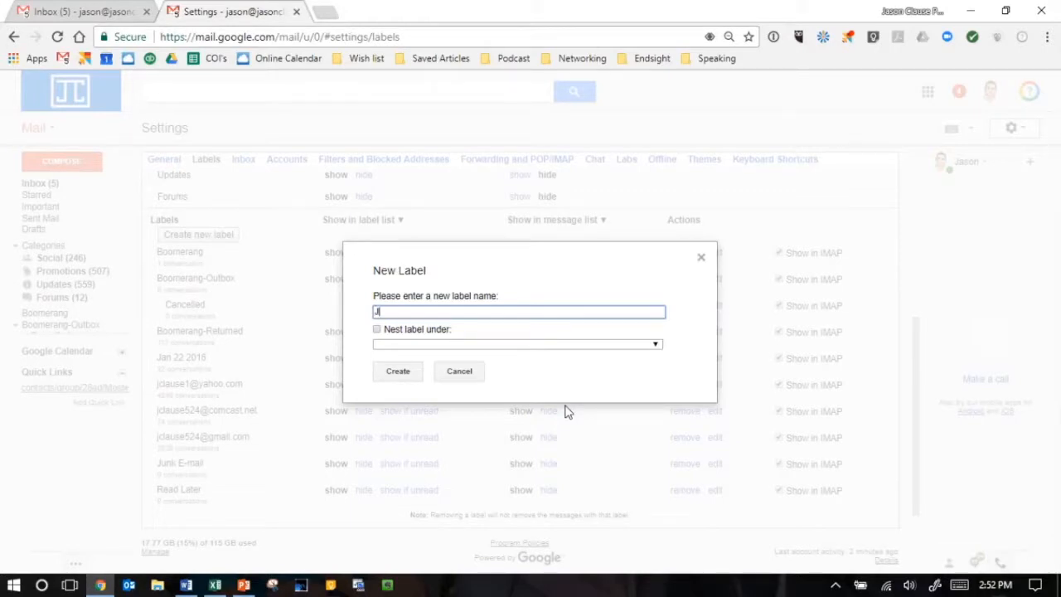
type("Klatt")
left_click(397, 371)
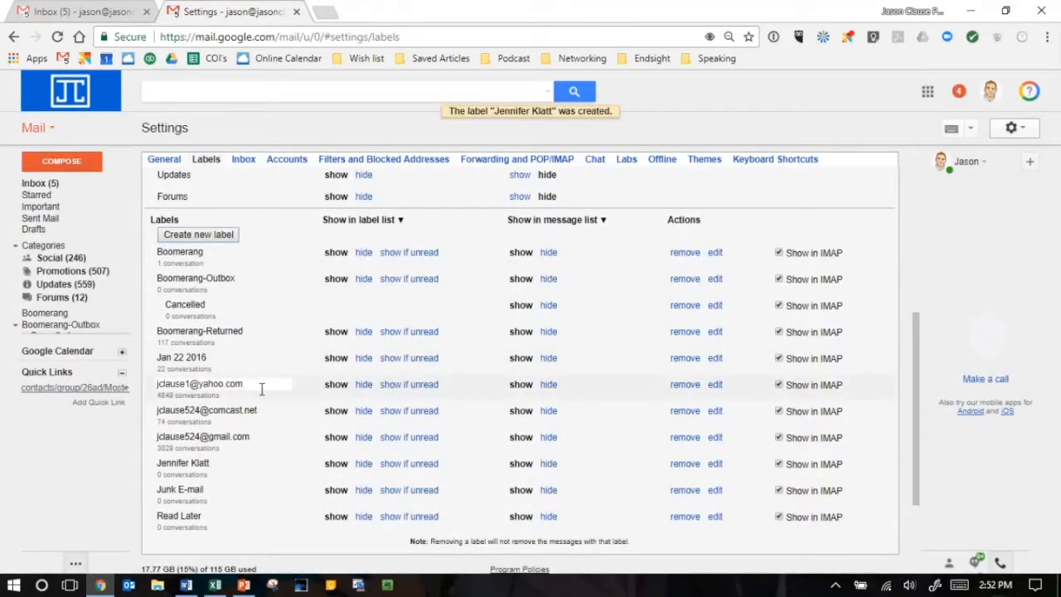
- Edit the contact-name label so that it is nested under the Boomerang label, and save it
scroll(259, 386, "down", 2)
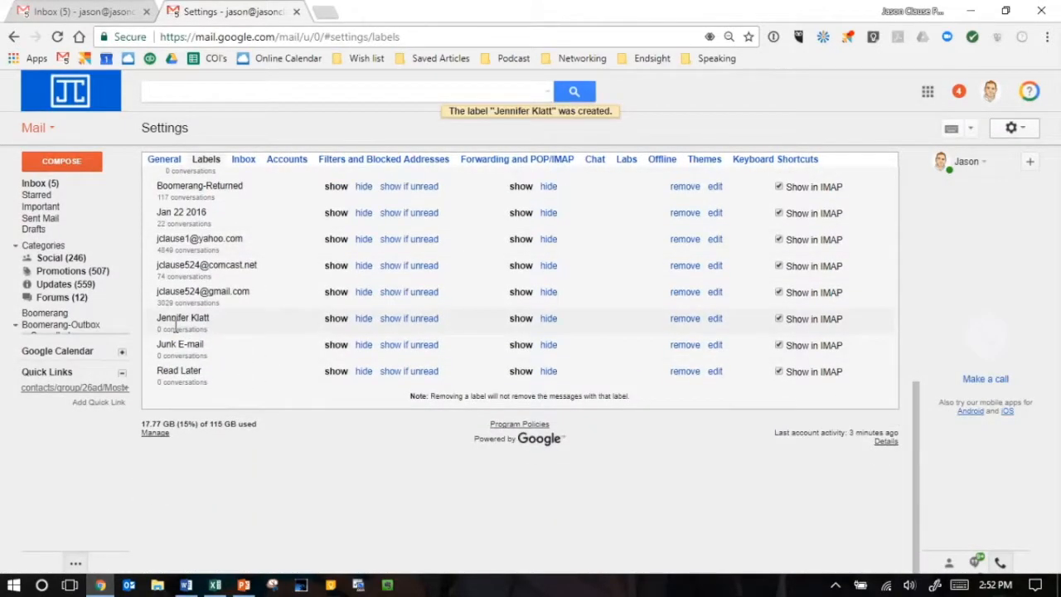
left_click(714, 320)
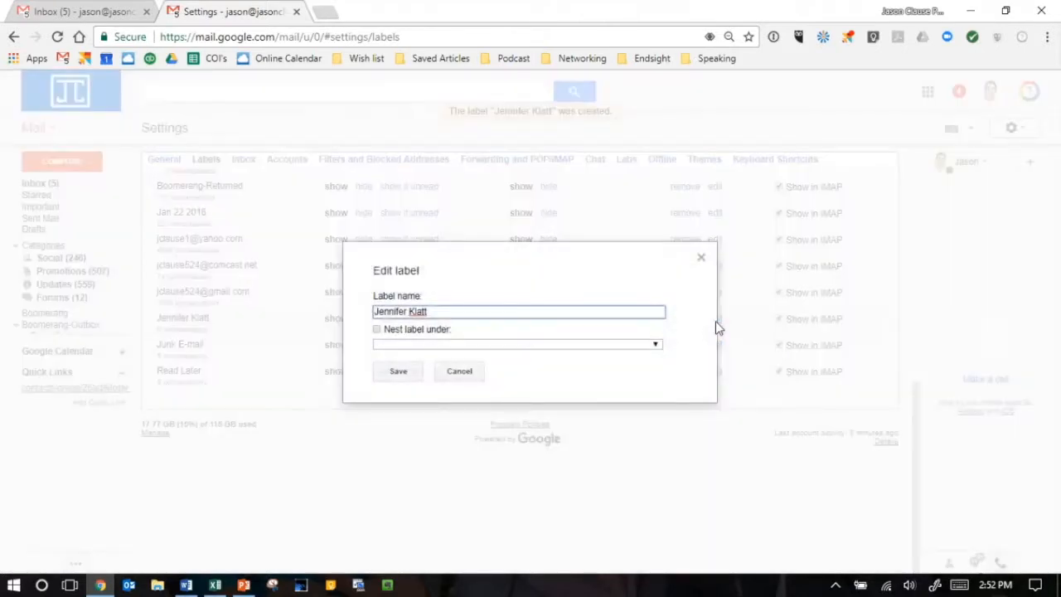
left_click(377, 330)
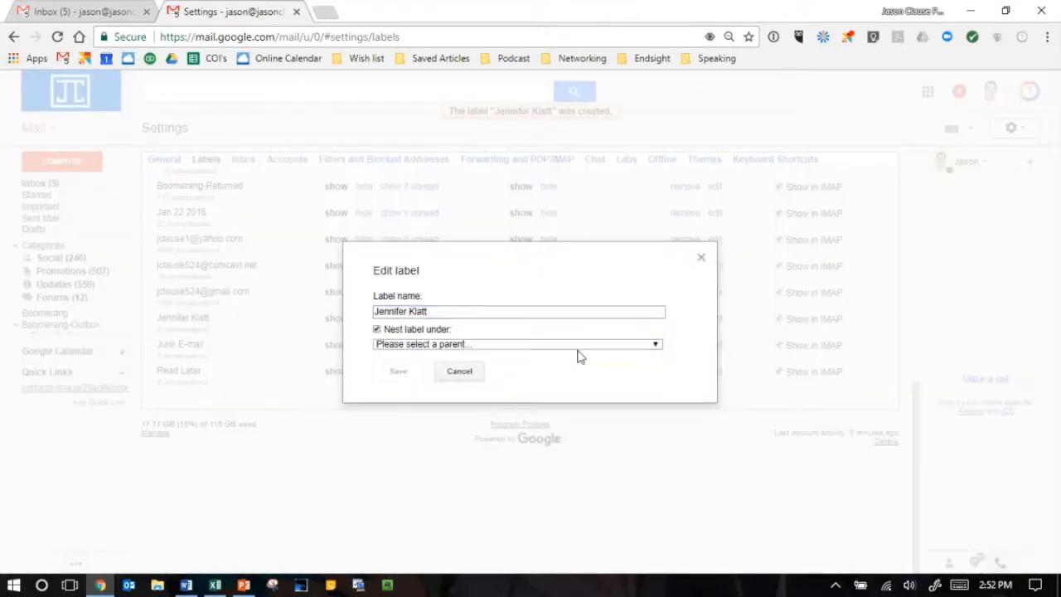
left_click(656, 346)
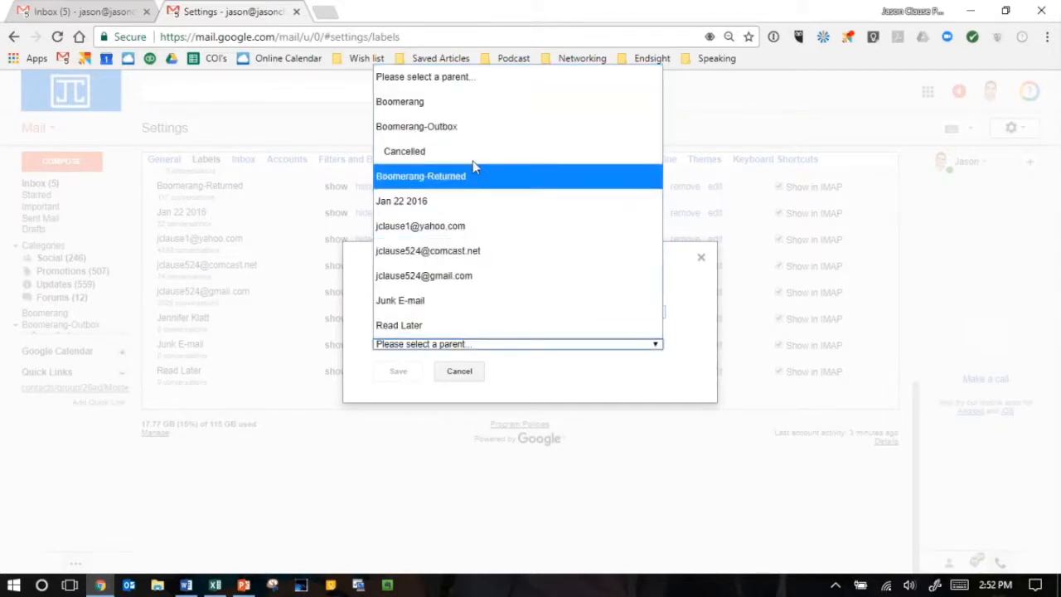
left_click(450, 103)
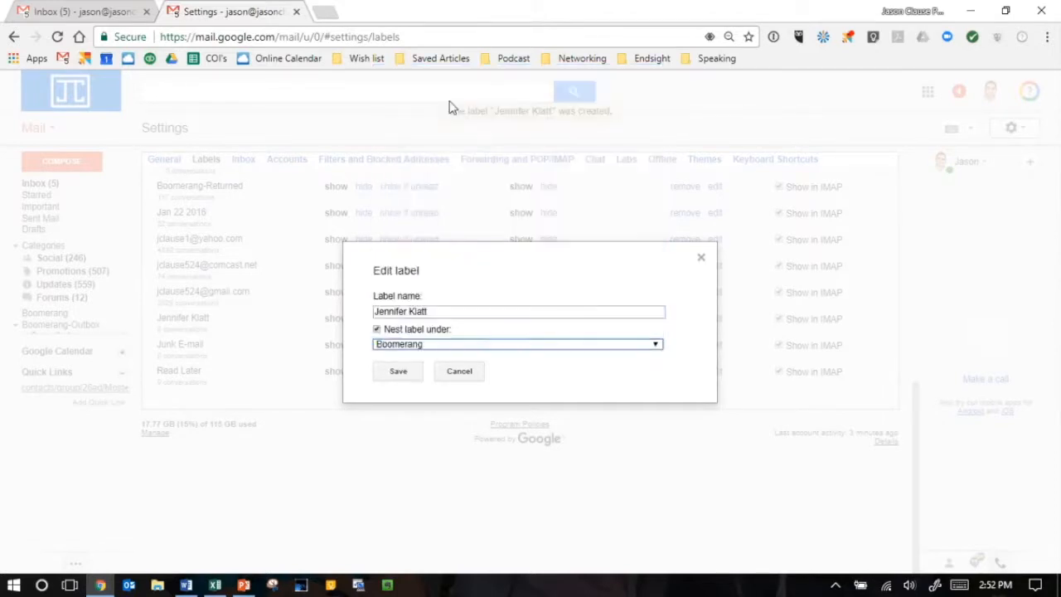
left_click(398, 373)
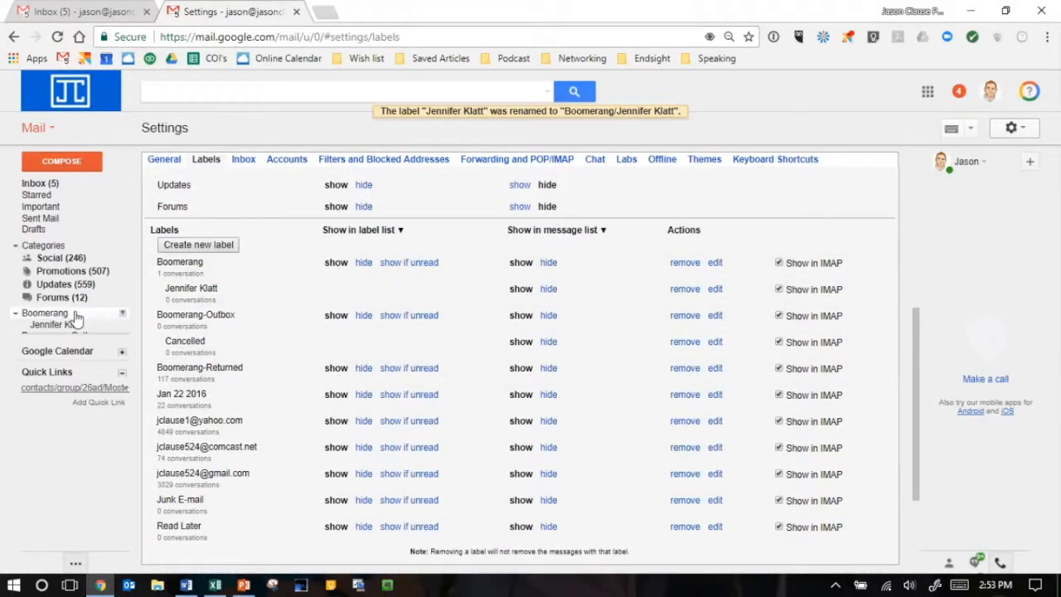
- View the conversations under the nested contact-name label and return to the inbox
mouse_move(29, 321)
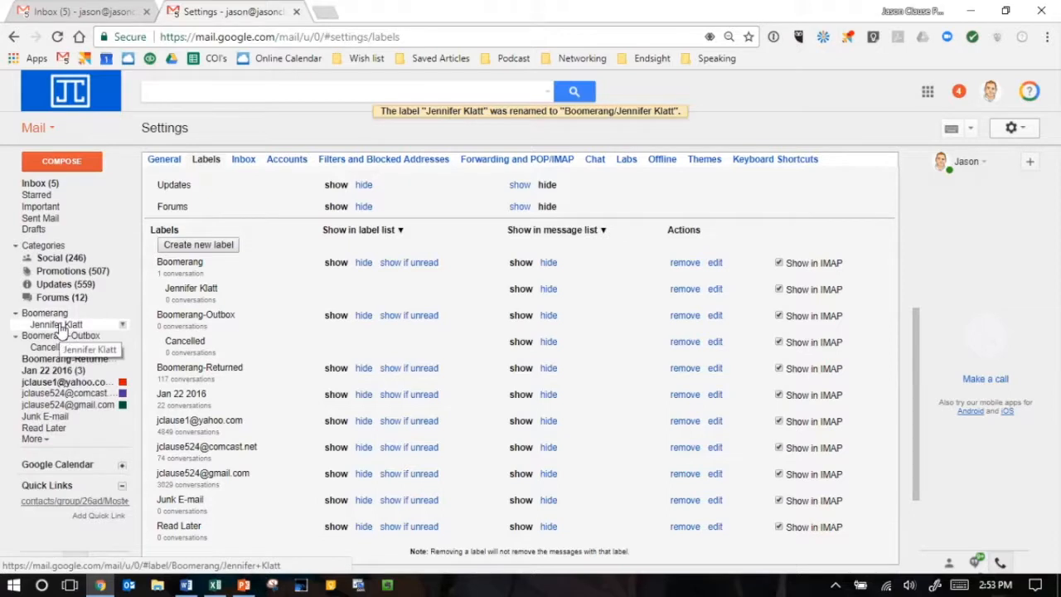
left_click(59, 326)
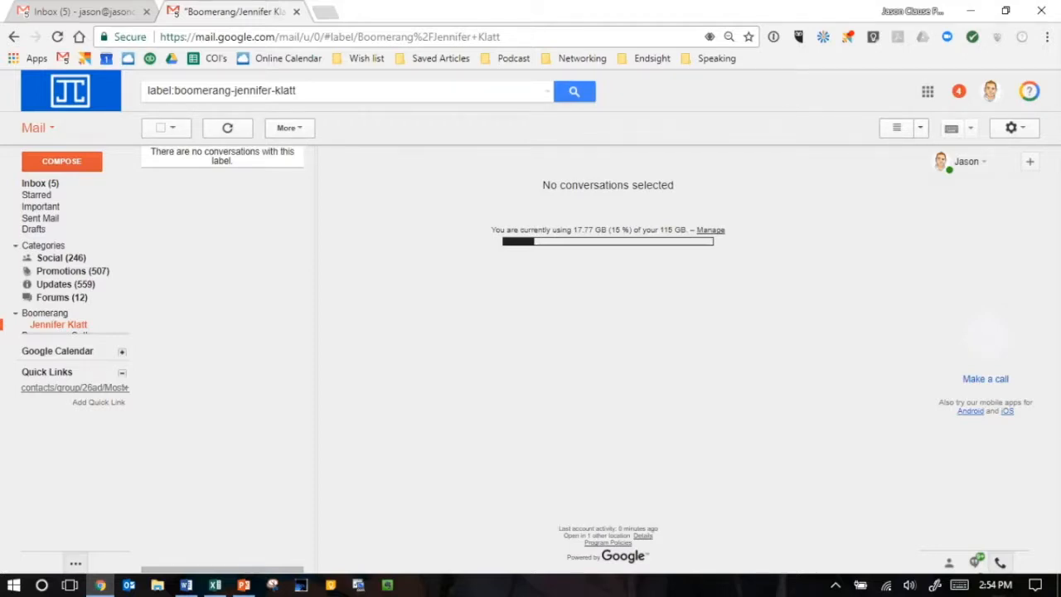
left_click(30, 185)
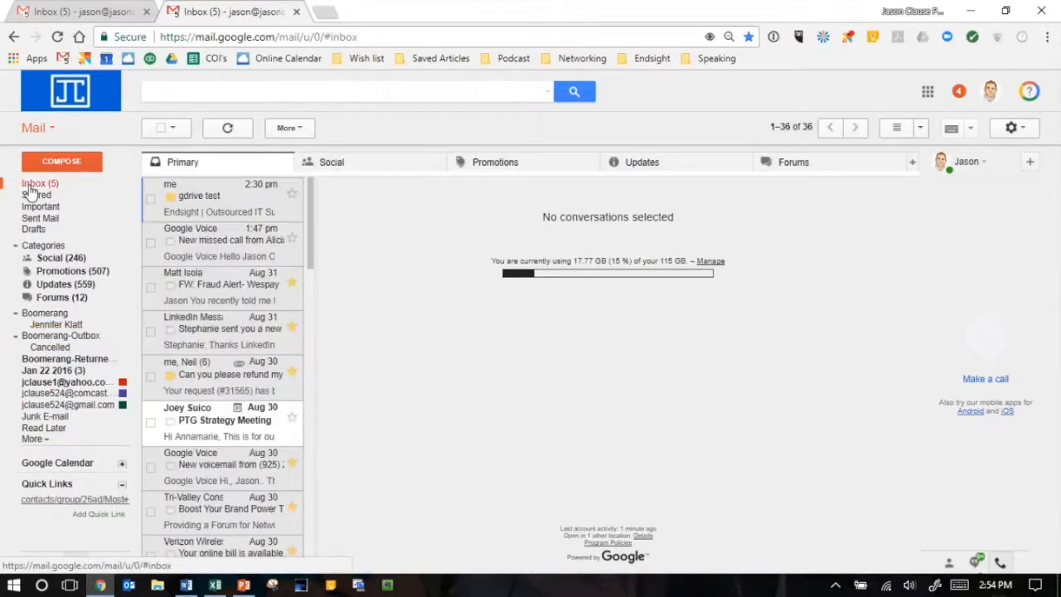
- Search the mail for the contact's address and open the New Task / Upstream / Invite Upstream to Lunch message
left_click(177, 92)
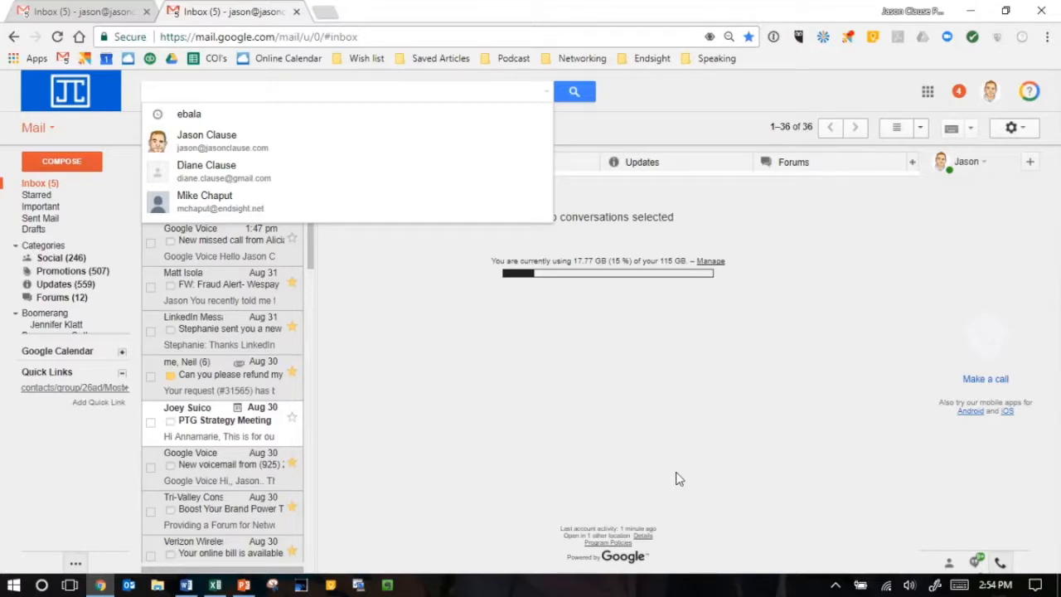
type("jennifer k")
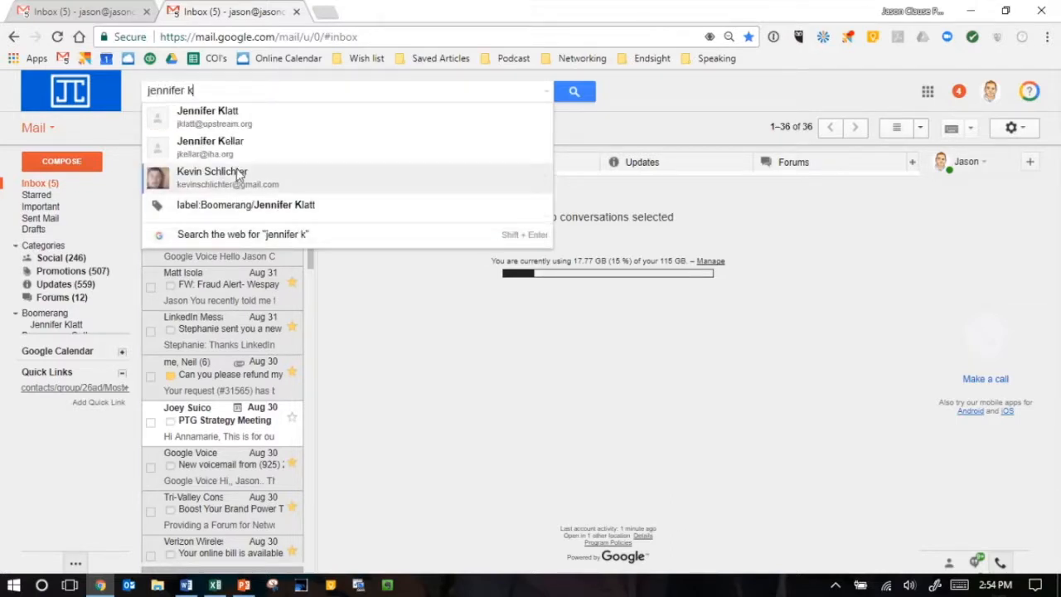
left_click(207, 116)
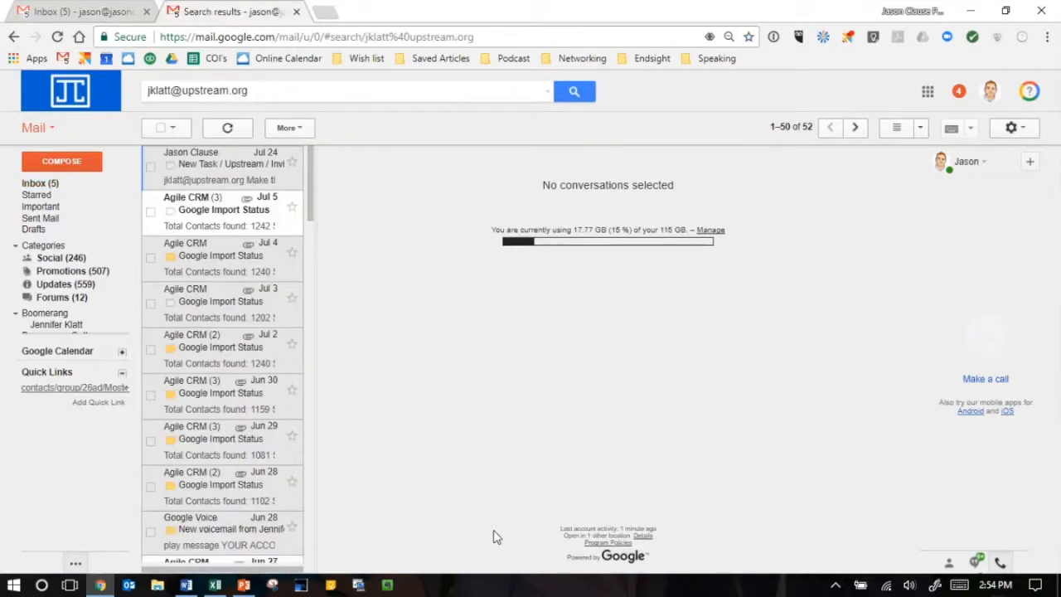
left_click(212, 180)
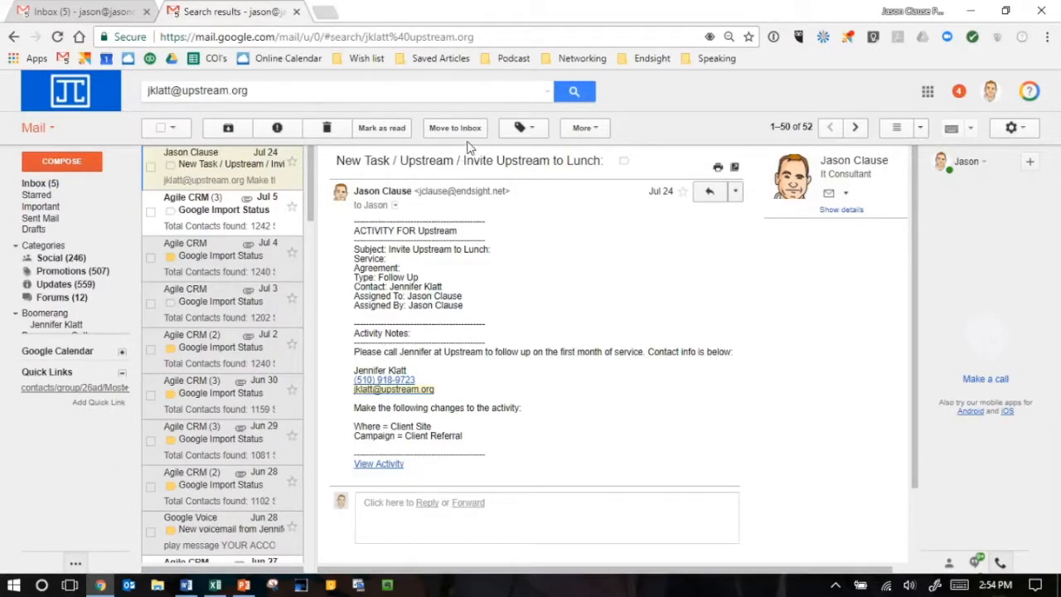
- Apply the contact-name label under Boomerang to the open message, view that label's conversations and return to the inbox
left_click(535, 129)
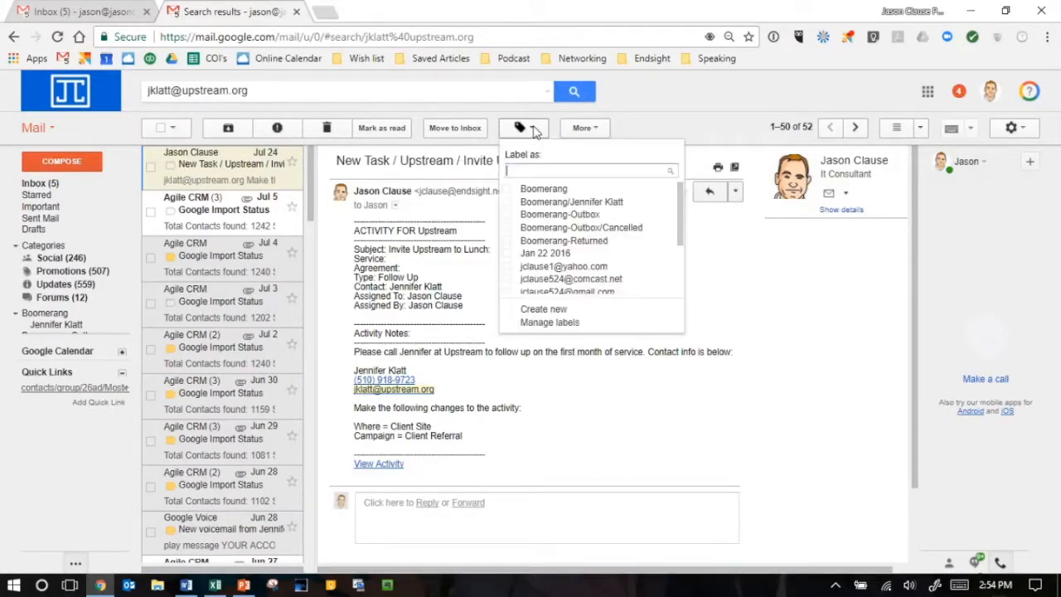
left_click(570, 203)
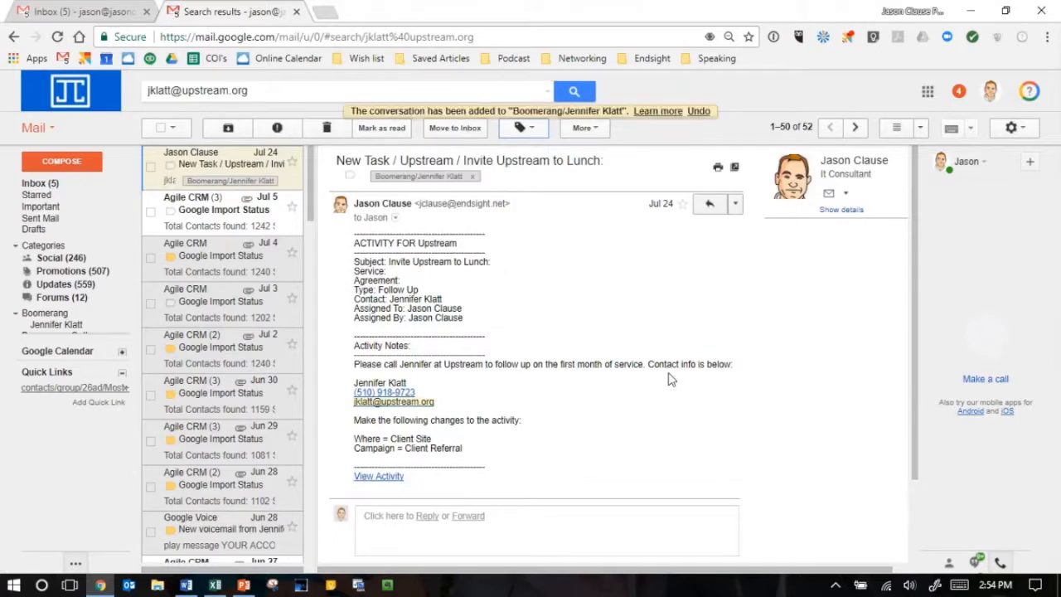
left_click(60, 325)
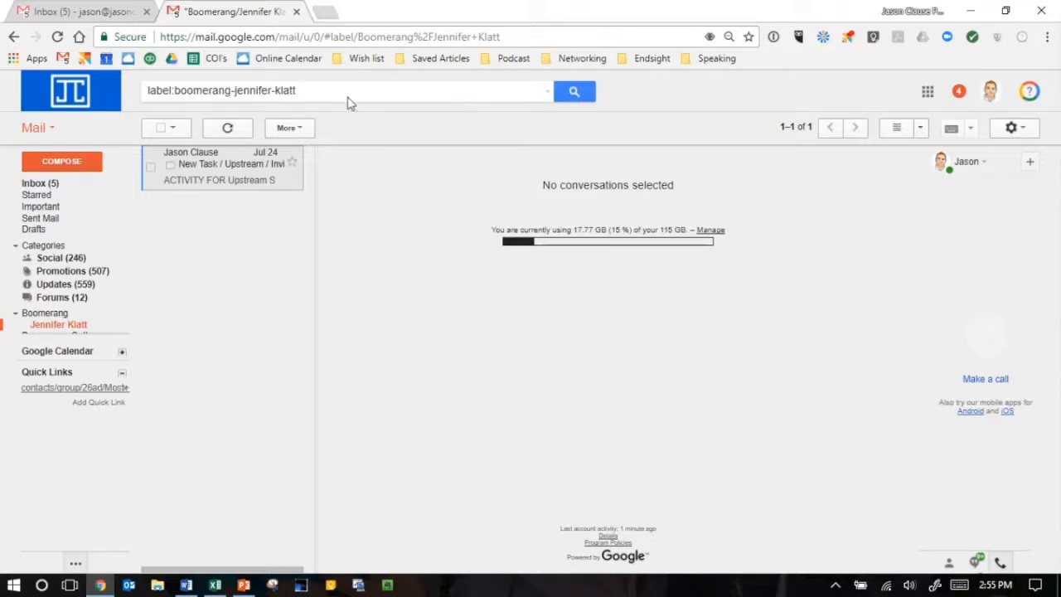
left_click(42, 183)
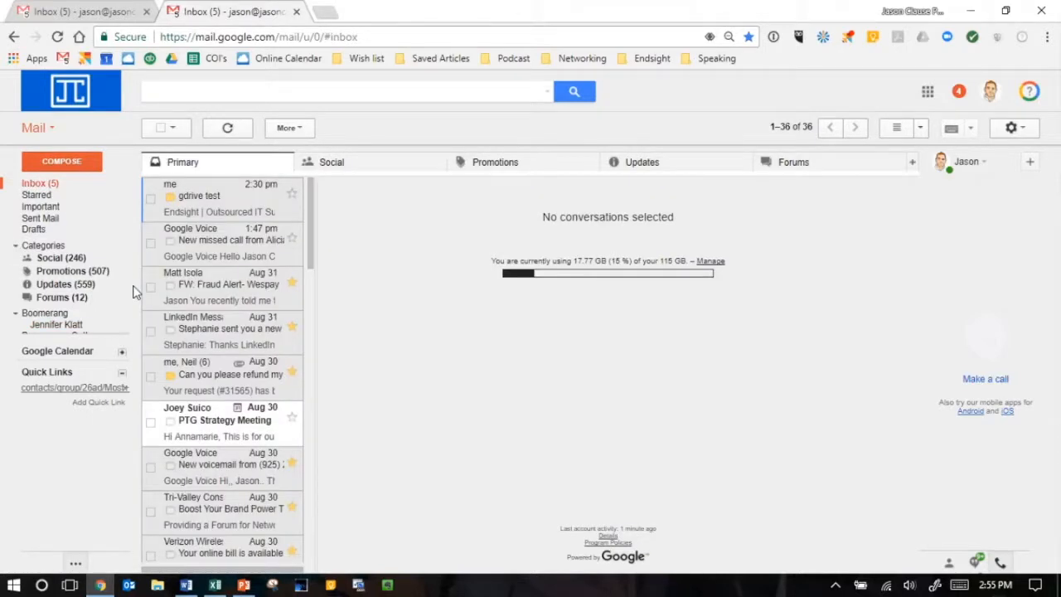
- Start a new mail filter for all messages sent from the contact's e-mail address
left_click(547, 94)
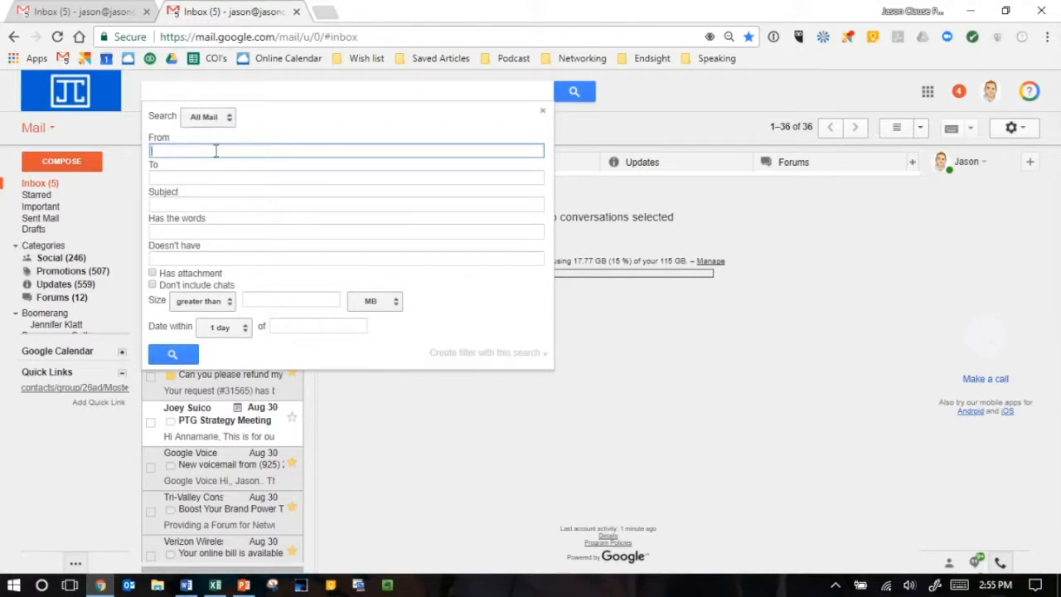
type("jenn")
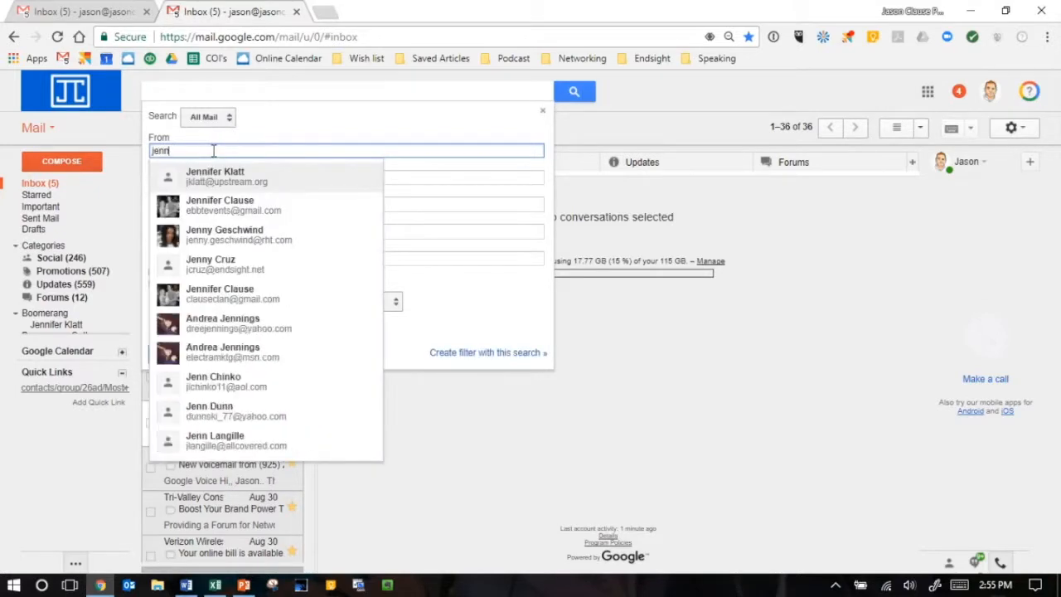
key("Return")
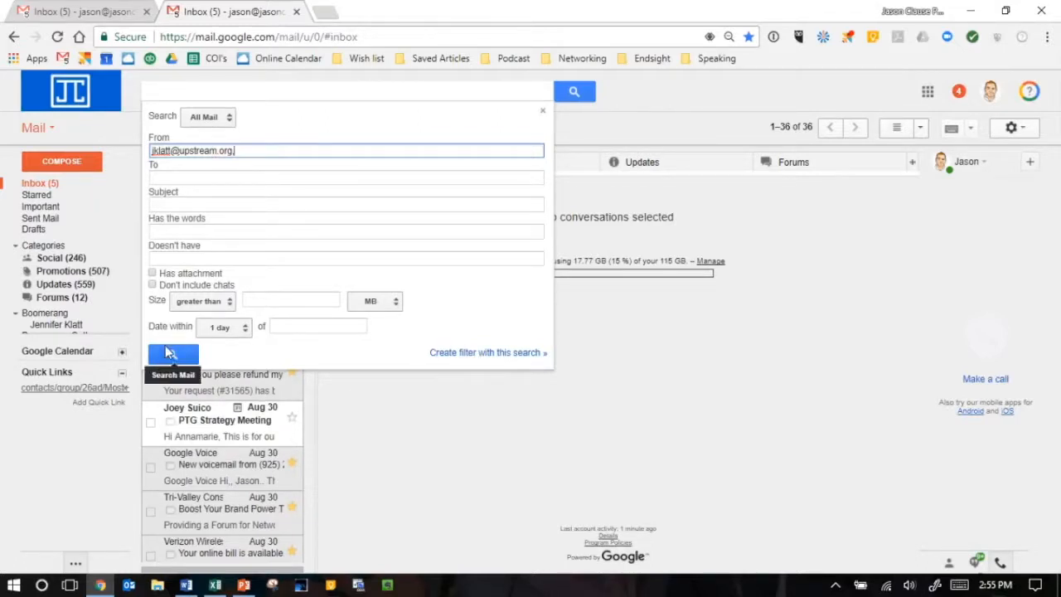
left_click(487, 354)
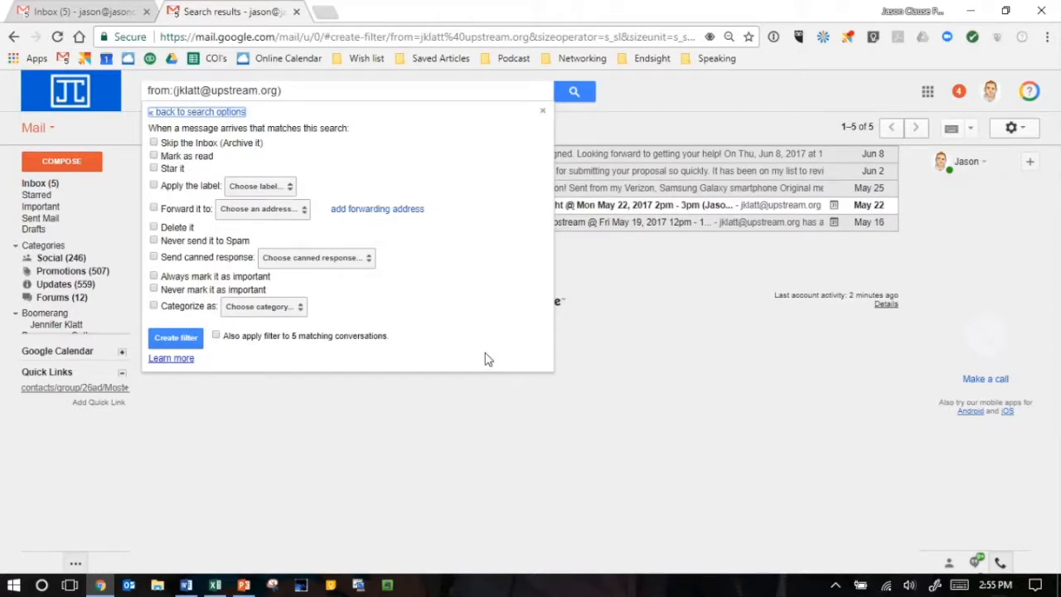
left_click(154, 306)
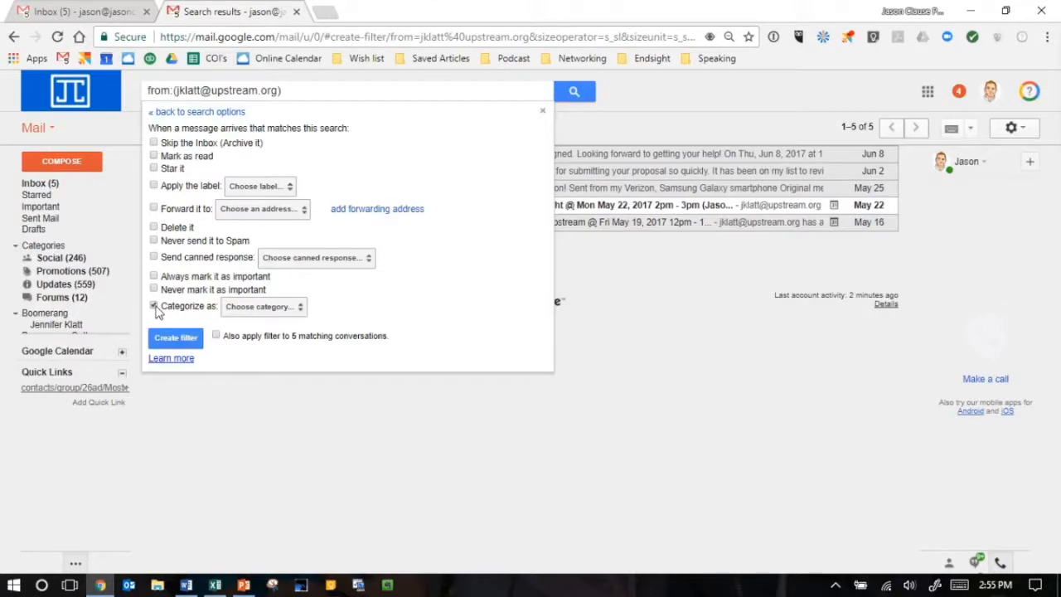
left_click(300, 308)
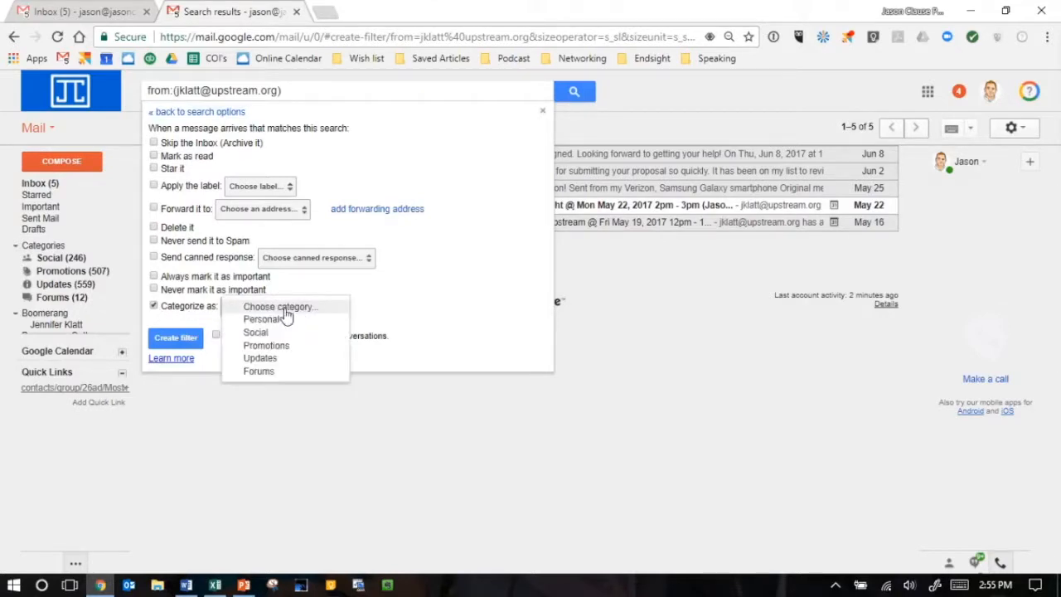
left_click(154, 306)
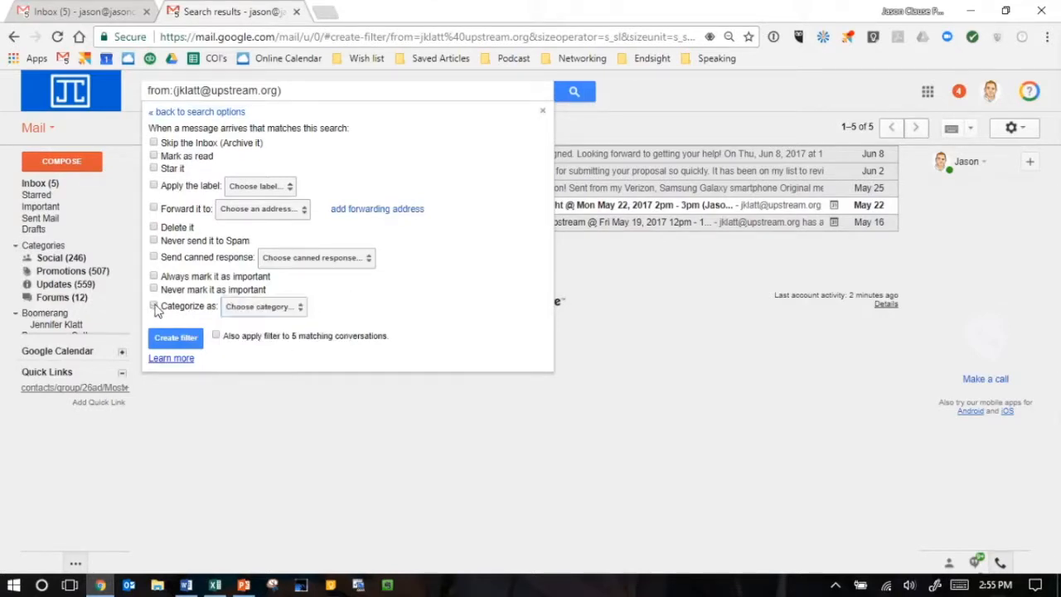
- Create the filter so it applies the contact-name label under Boomerang, including to existing matching conversations, and open that label
left_click(154, 188)
left_click(288, 187)
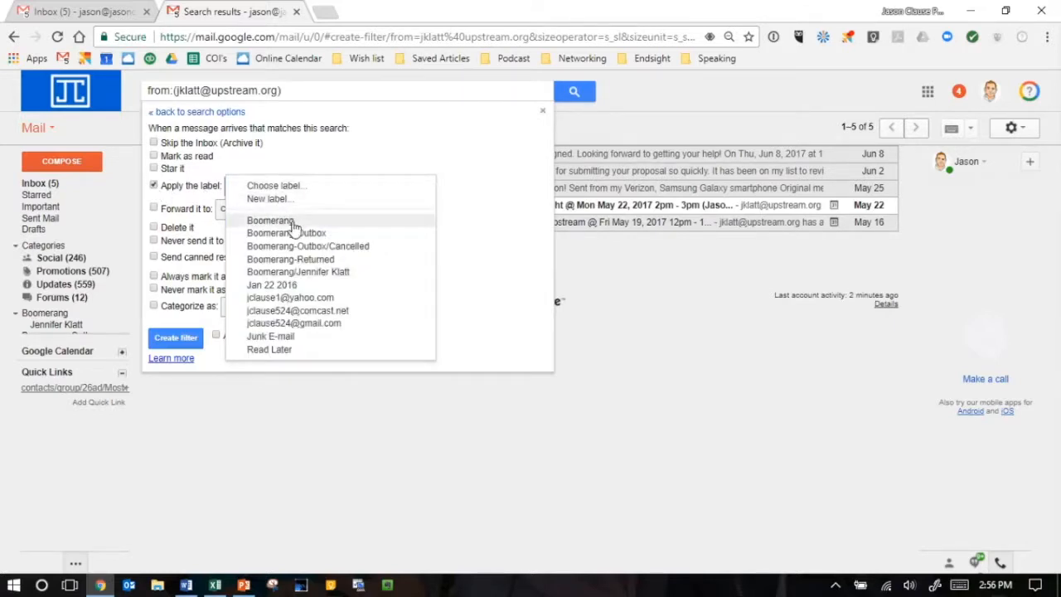
left_click(316, 274)
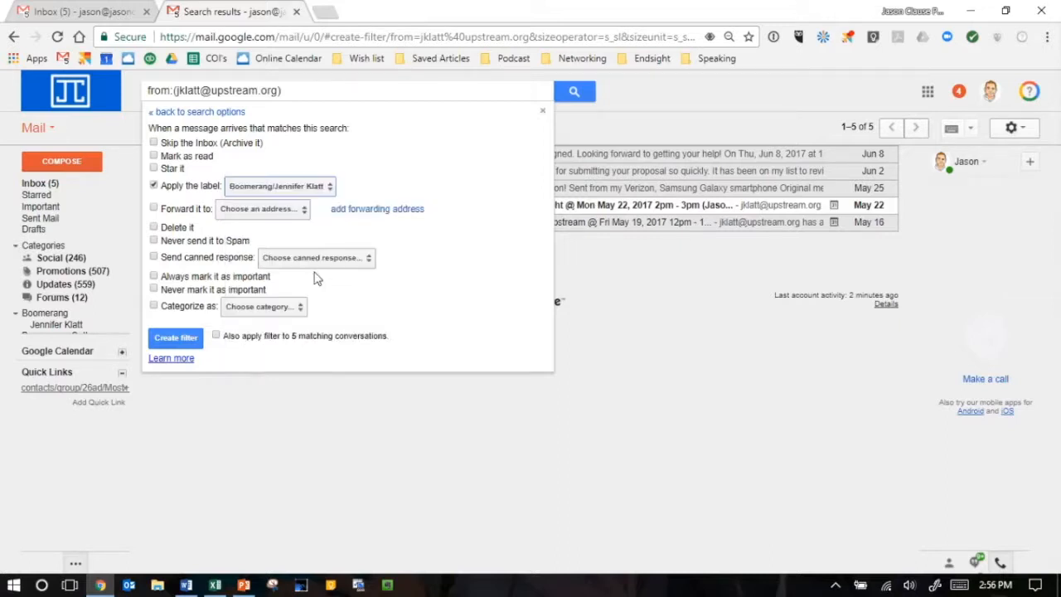
left_click(217, 335)
left_click(175, 337)
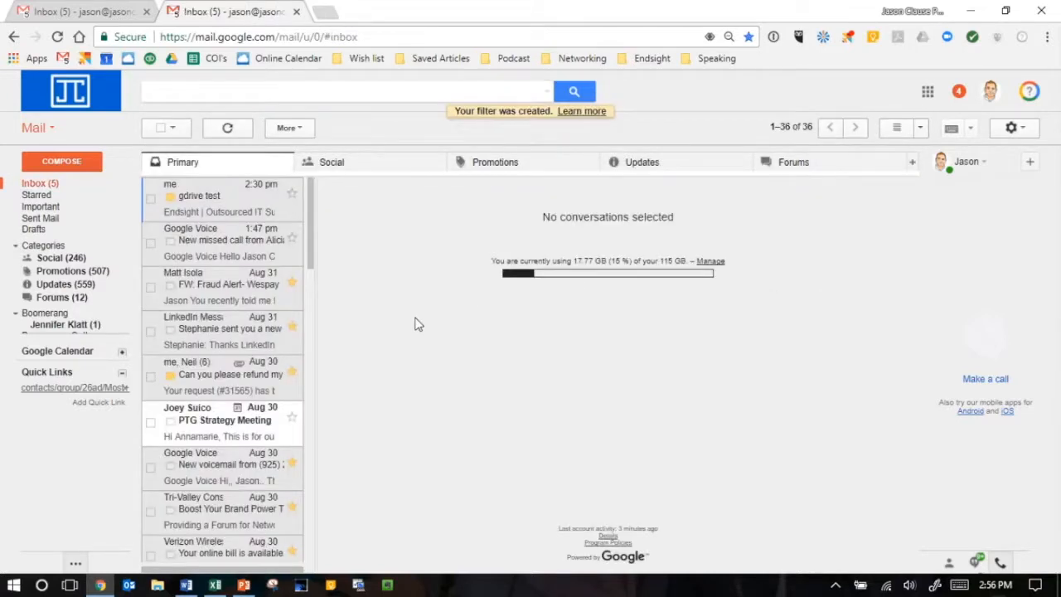
mouse_move(83, 299)
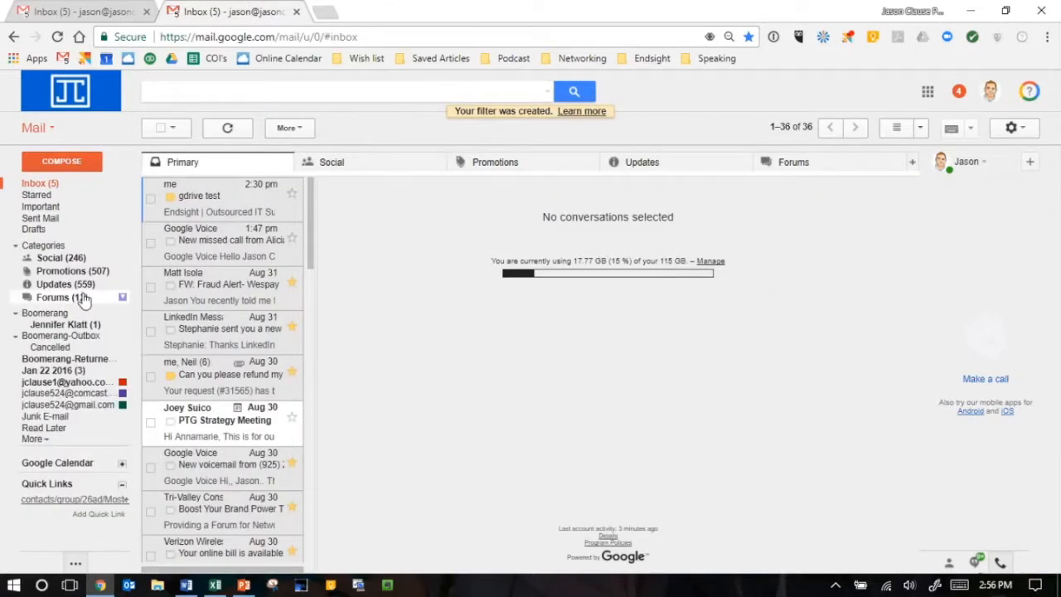
left_click(53, 326)
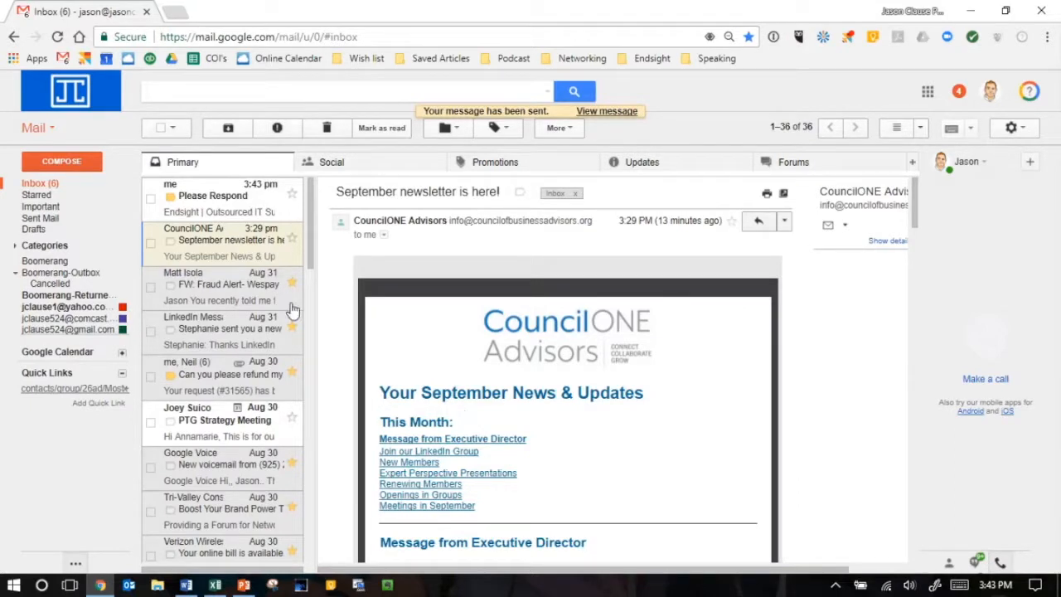
- Reply to the Please Respond message and insert the Sample canned response into the reply
left_click(230, 200)
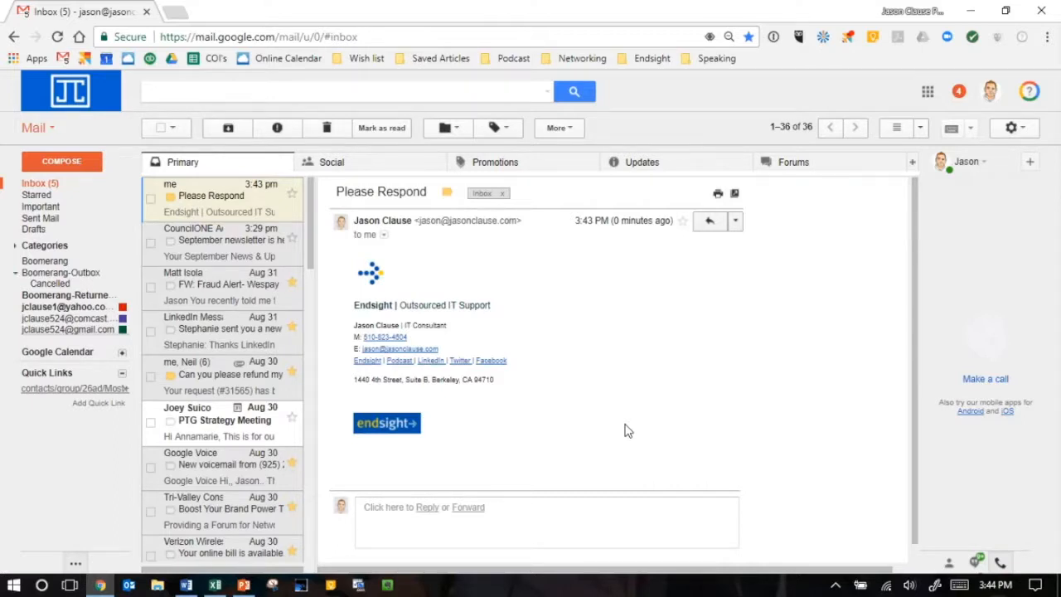
left_click(428, 509)
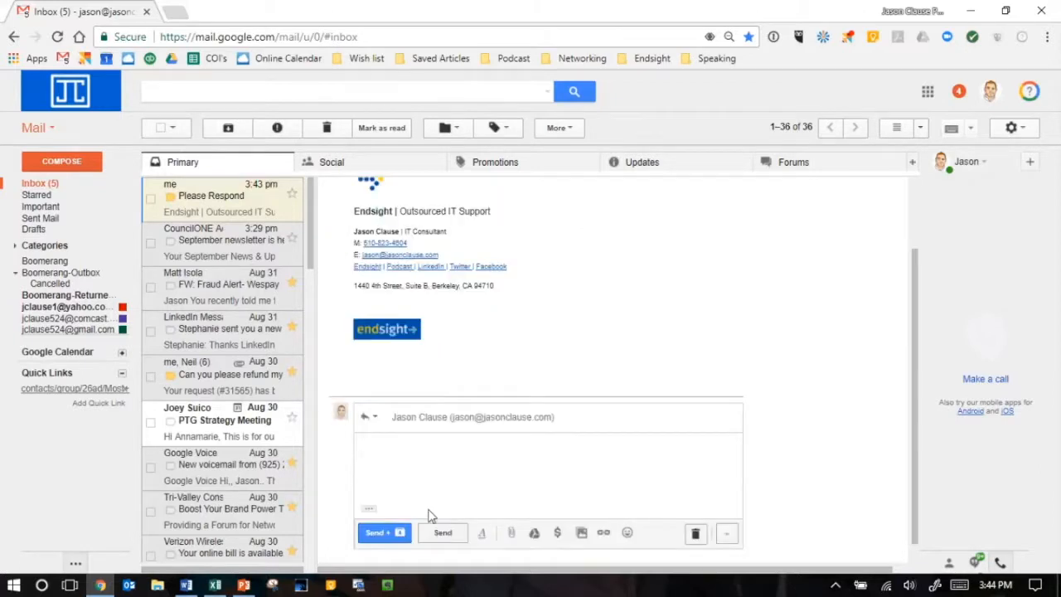
left_click(727, 534)
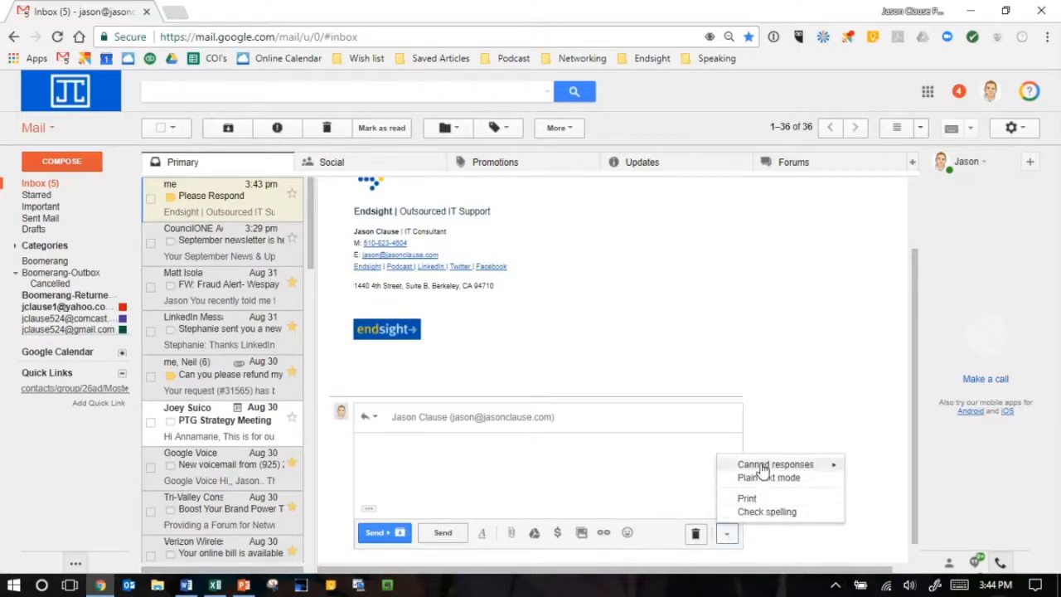
mouse_move(762, 468)
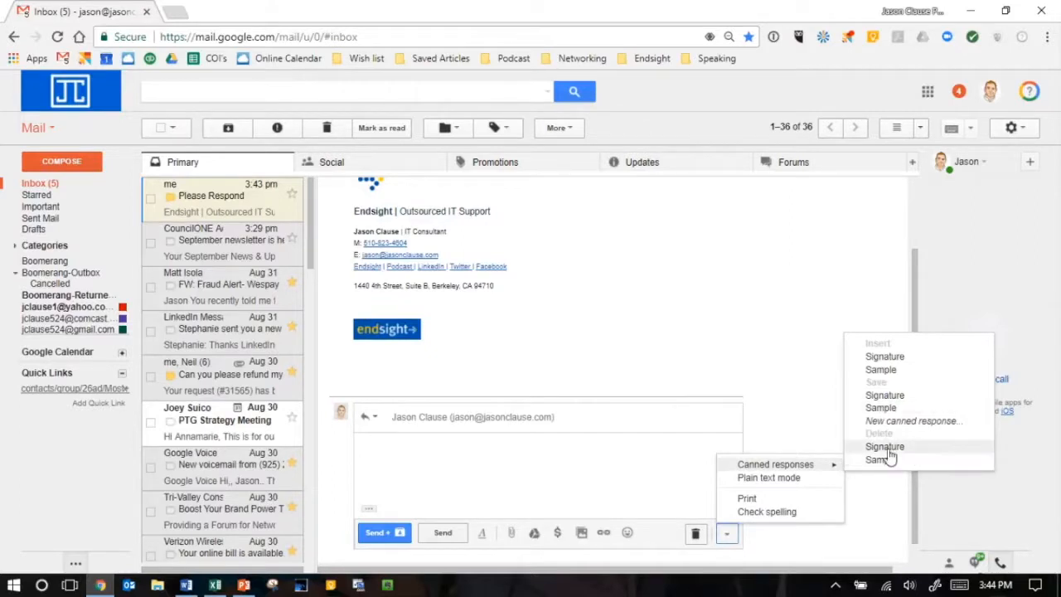
left_click(881, 369)
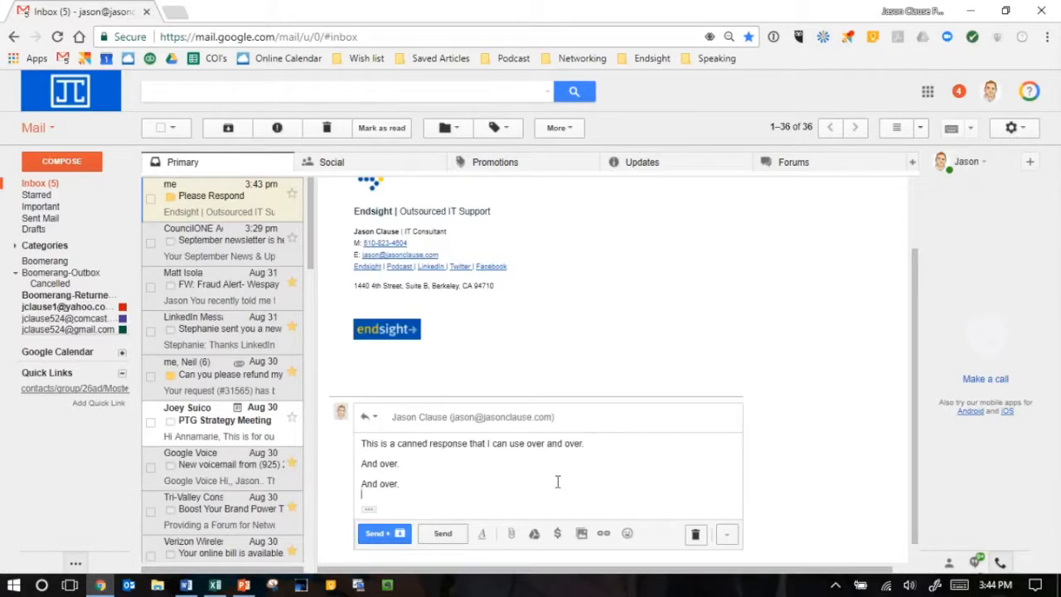
- Replace the reply's canned text with "I will respond as soon as I can."
left_click_drag(422, 483, 356, 452)
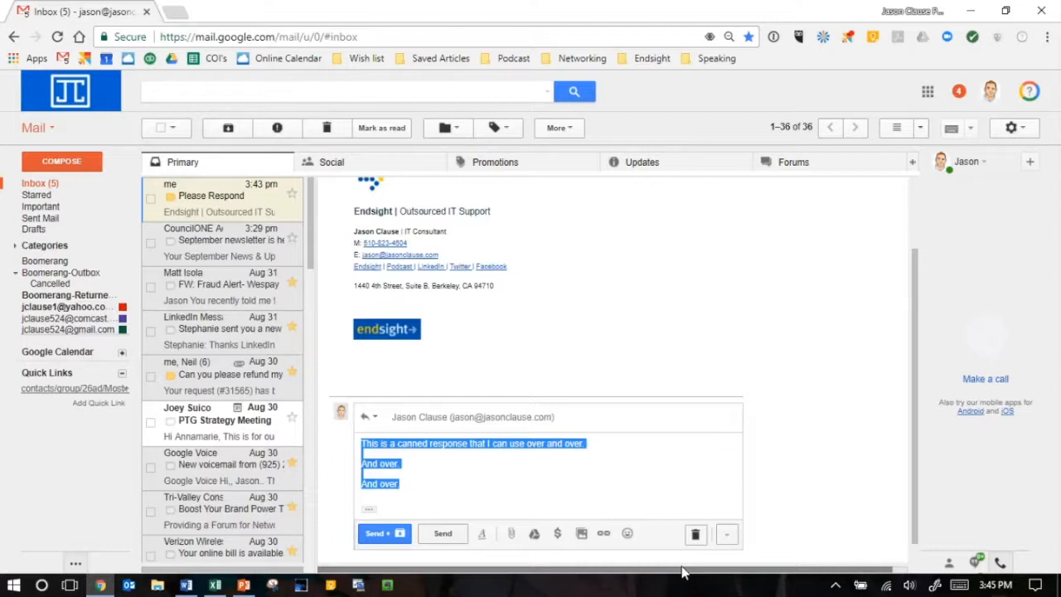
key("BackSpace")
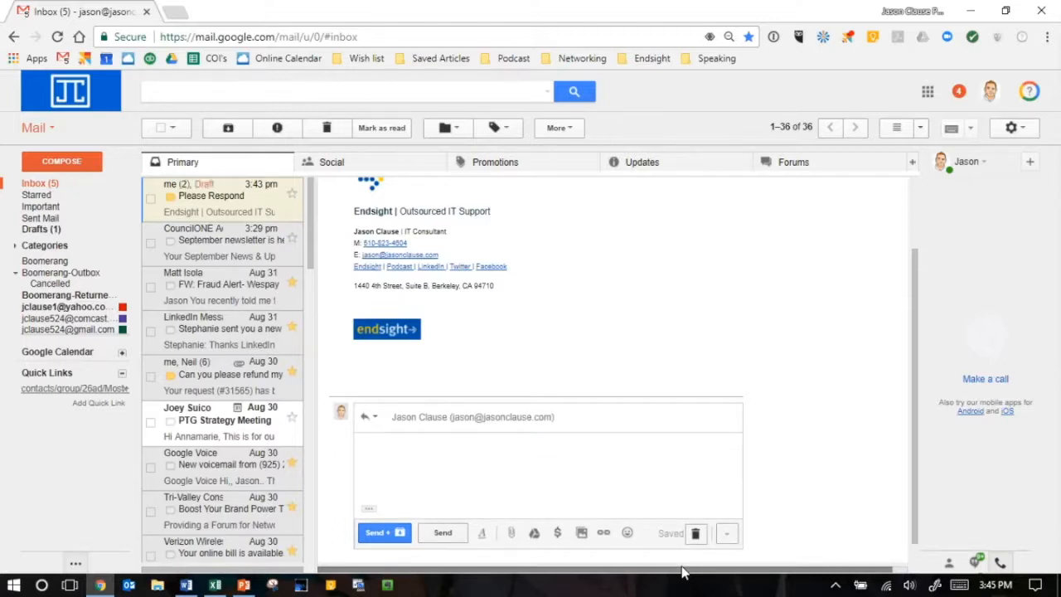
type("I will respond as s")
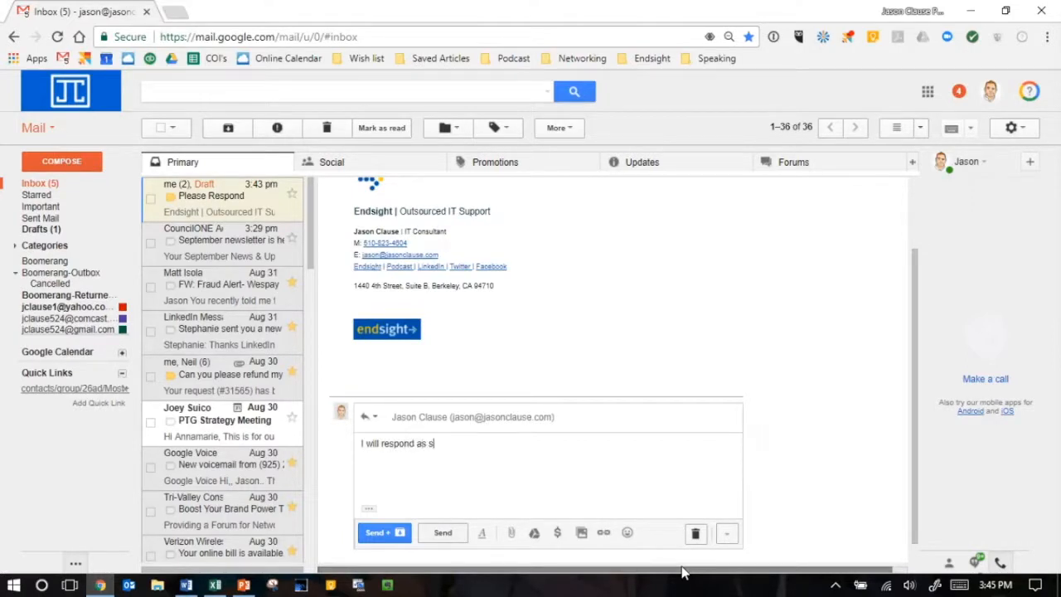
type("oon as I can.")
- Save the reply text as a new canned response named "I will respond" and clear the reply body
left_click(727, 536)
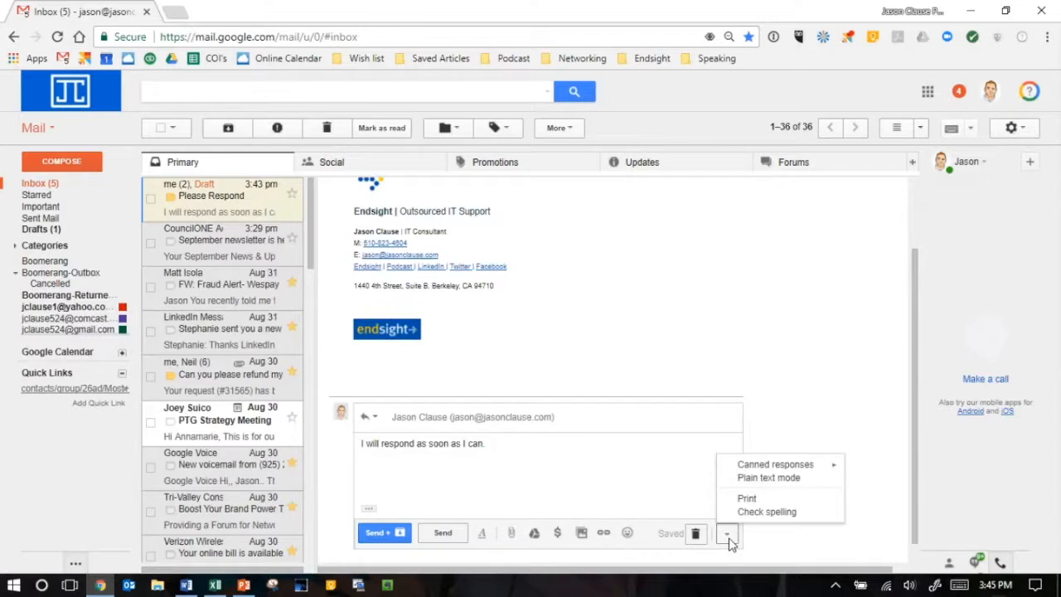
mouse_move(772, 469)
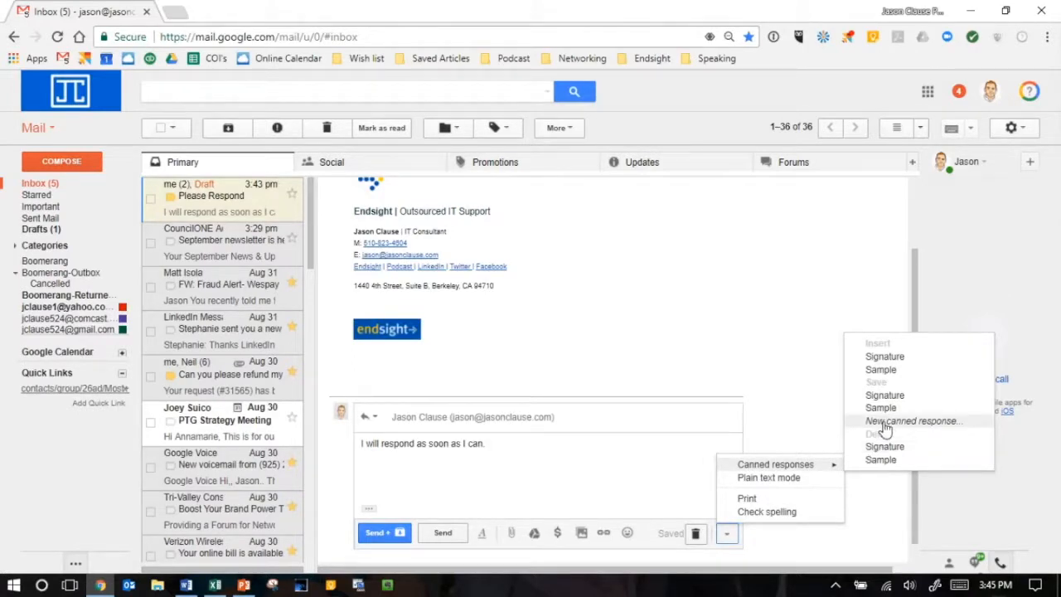
left_click(884, 425)
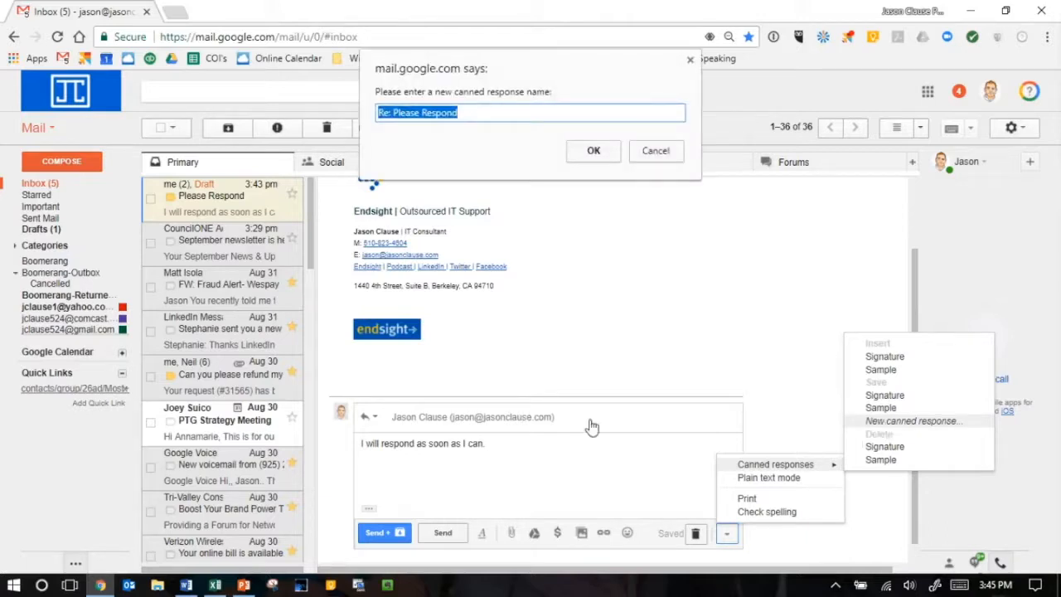
left_click_drag(479, 111, 201, 125)
key("BackSpace")
type("I will")
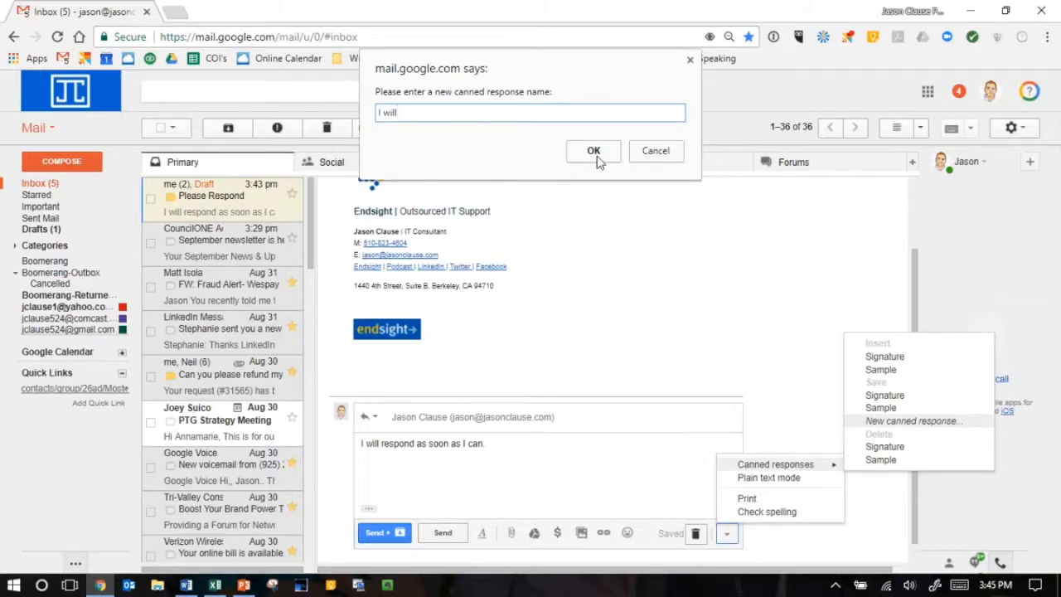
type(" respond")
left_click(593, 151)
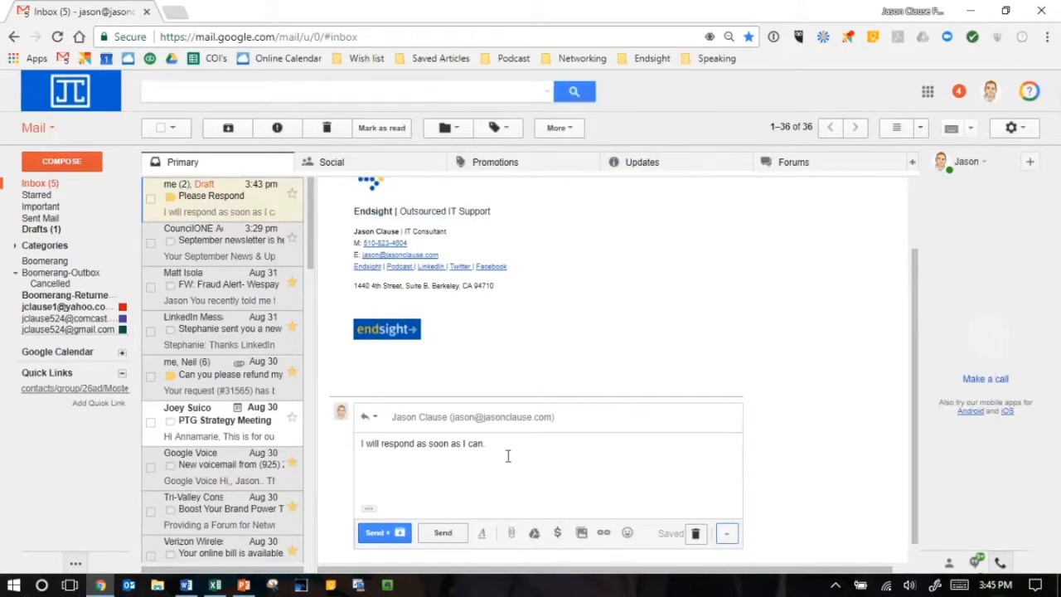
key("ctrl+a")
key("Delete")
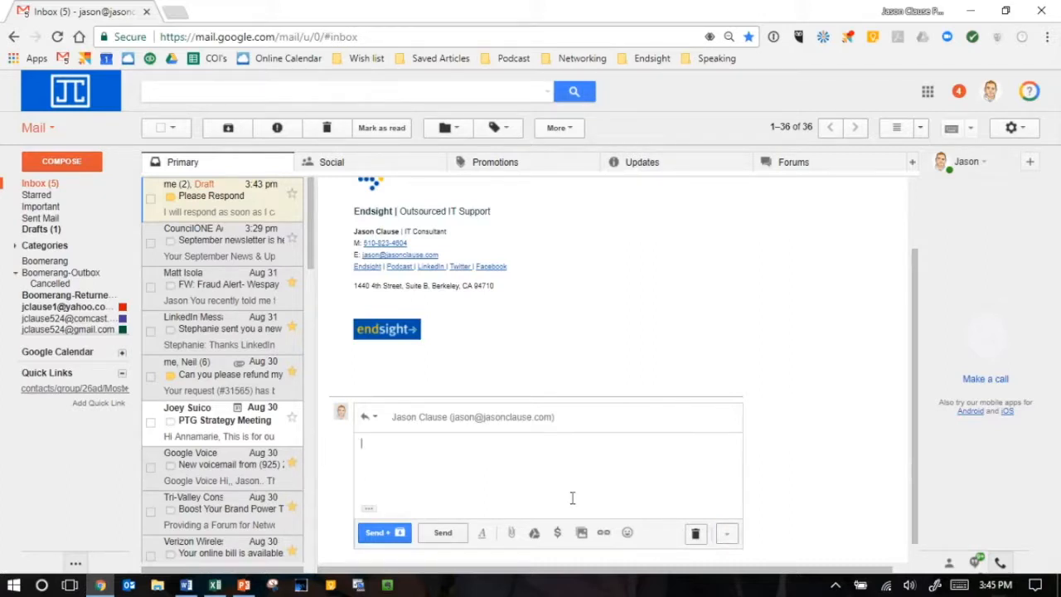
- Discard the empty draft reply, reopen the Please Respond message and start a fresh reply to it
left_click(696, 534)
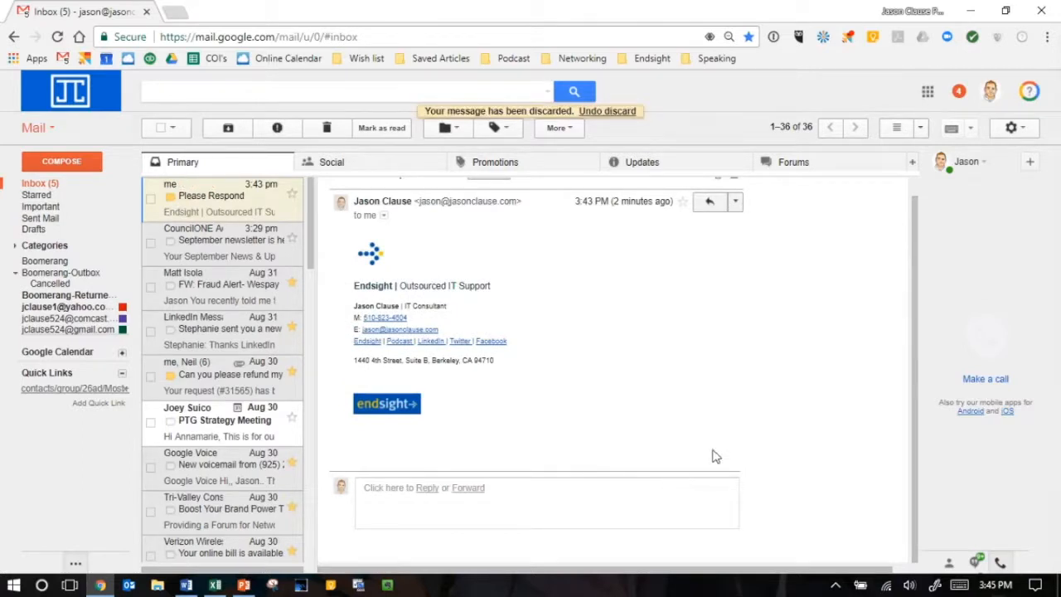
left_click(216, 203)
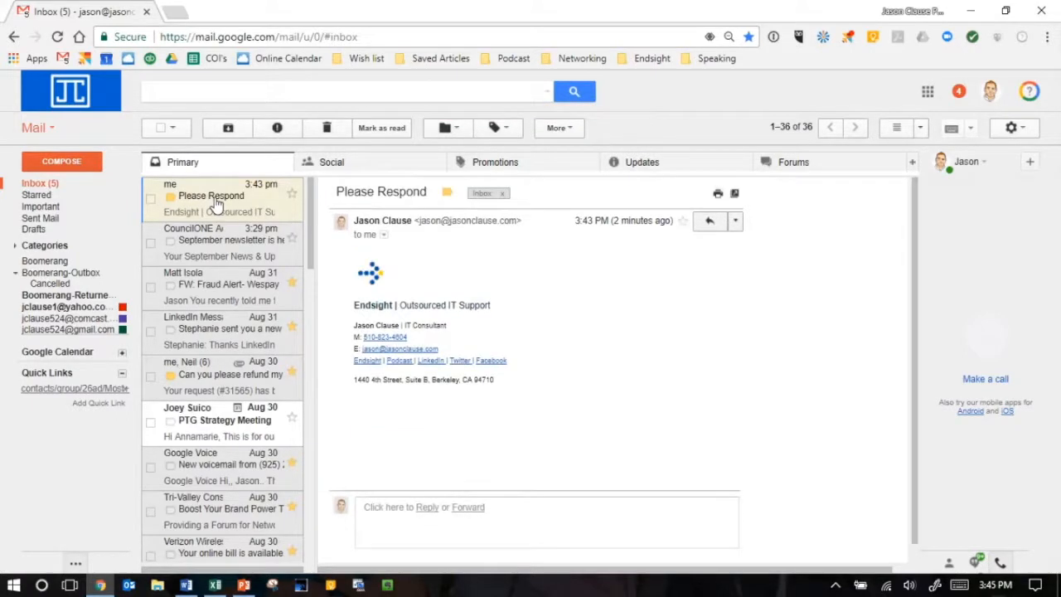
left_click(427, 507)
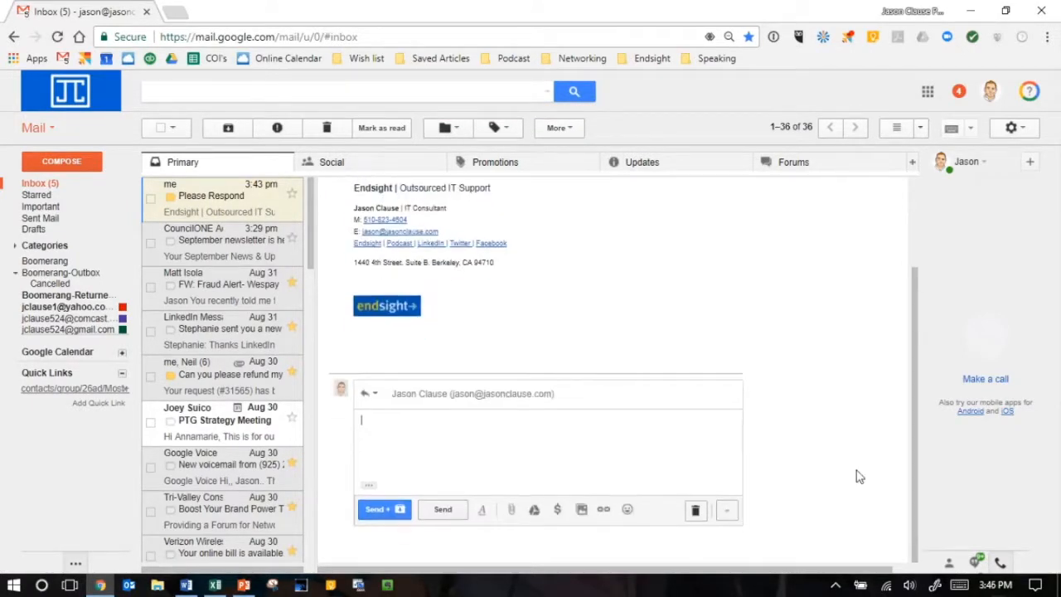
- Insert the "I will respond" canned response into the reply, then send it and archive the conversation
left_click(726, 510)
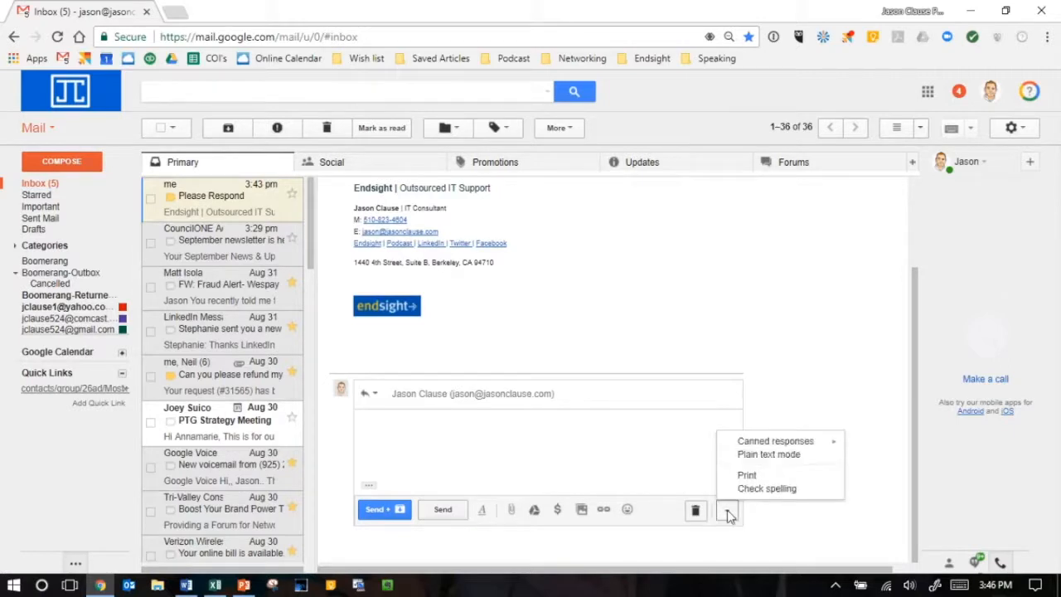
mouse_move(771, 448)
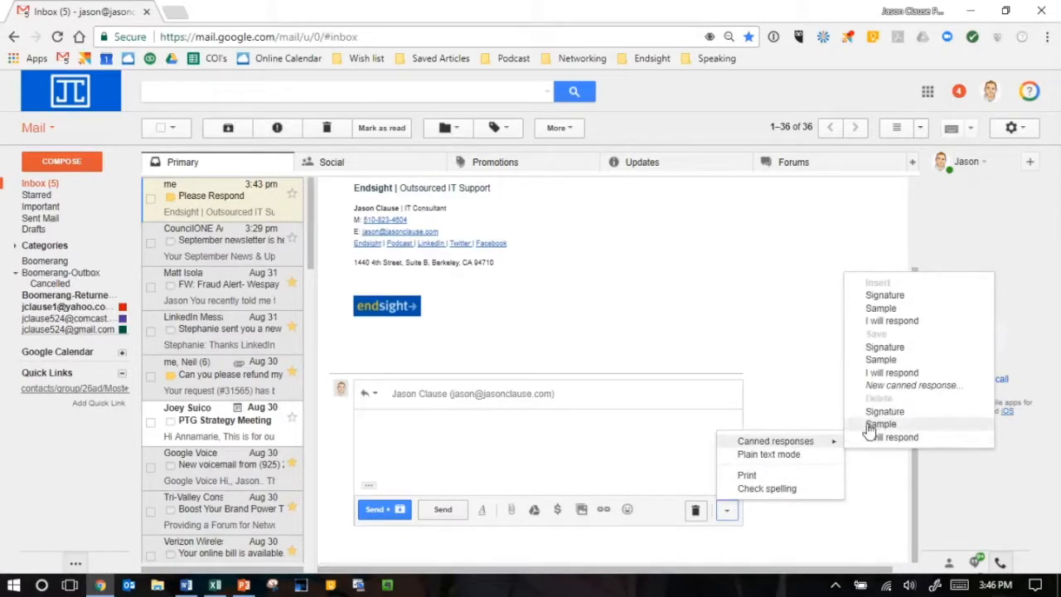
left_click(892, 322)
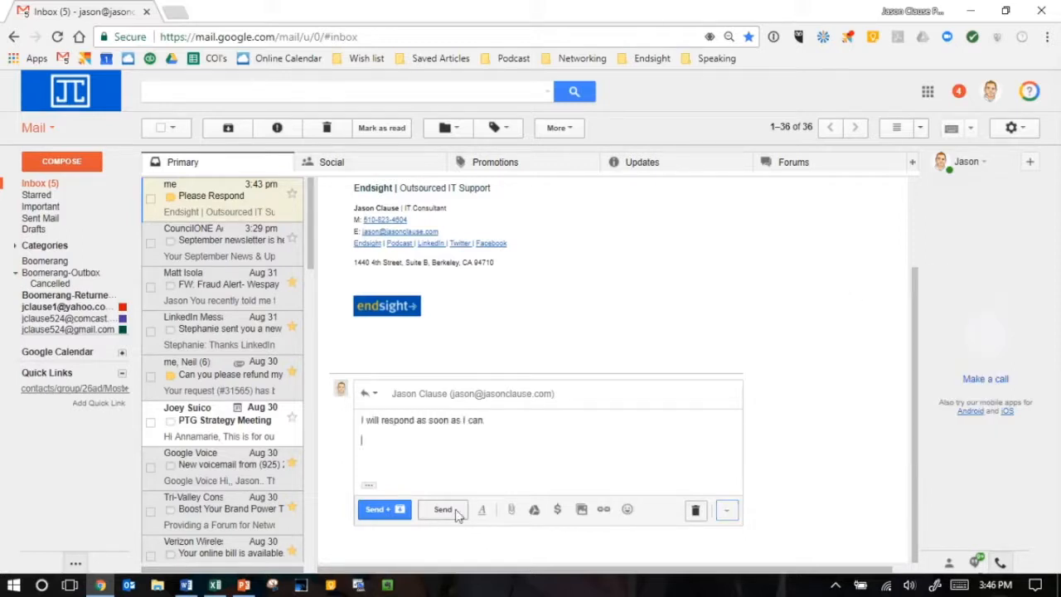
left_click(376, 509)
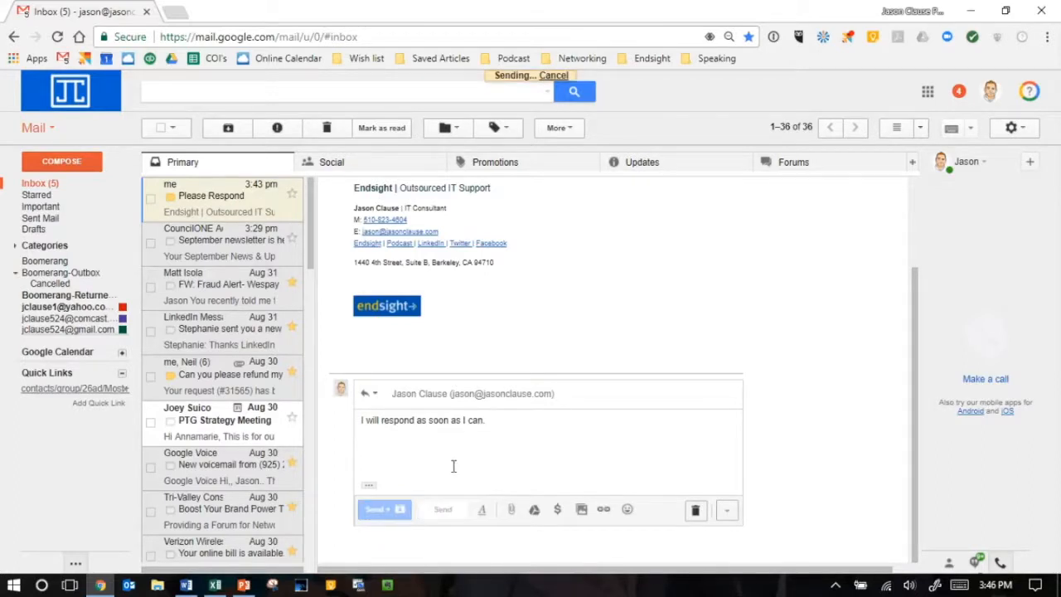